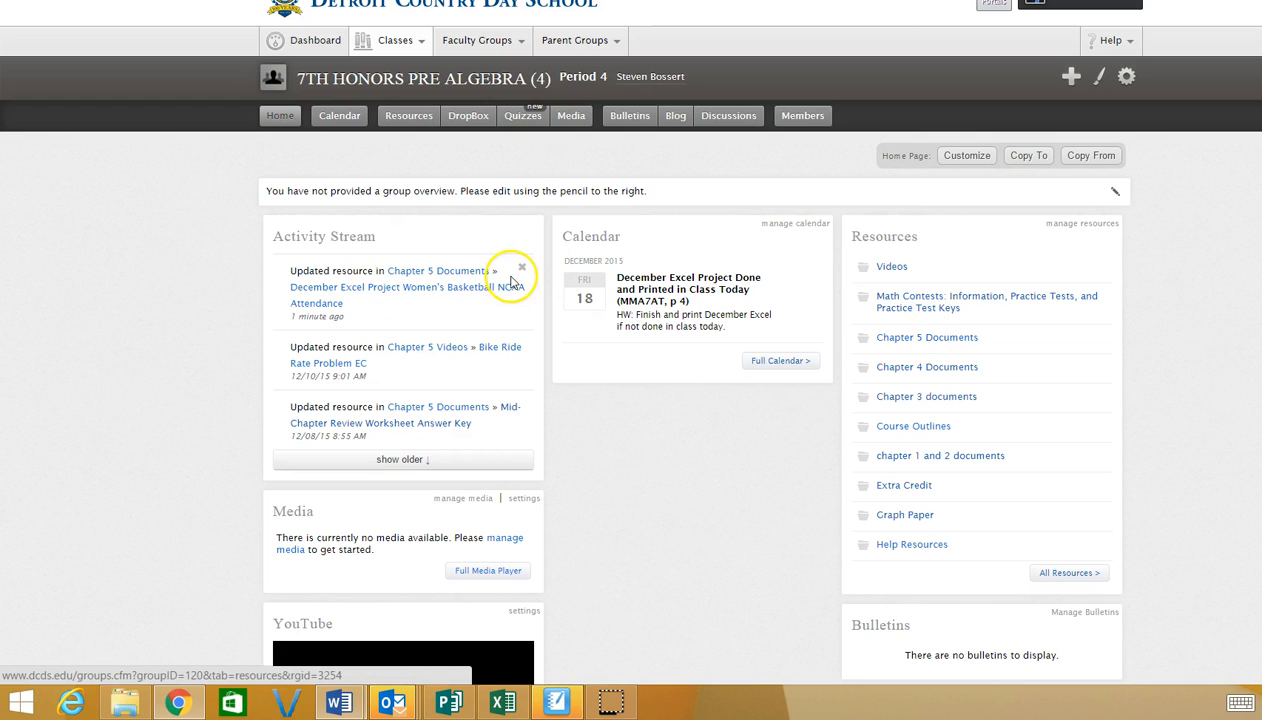
Download and open the December Excel Project Women's Basketball NCAA Attendance document and review its instructions and data table.
{"action": "left_click", "coordinate": [471, 290]}
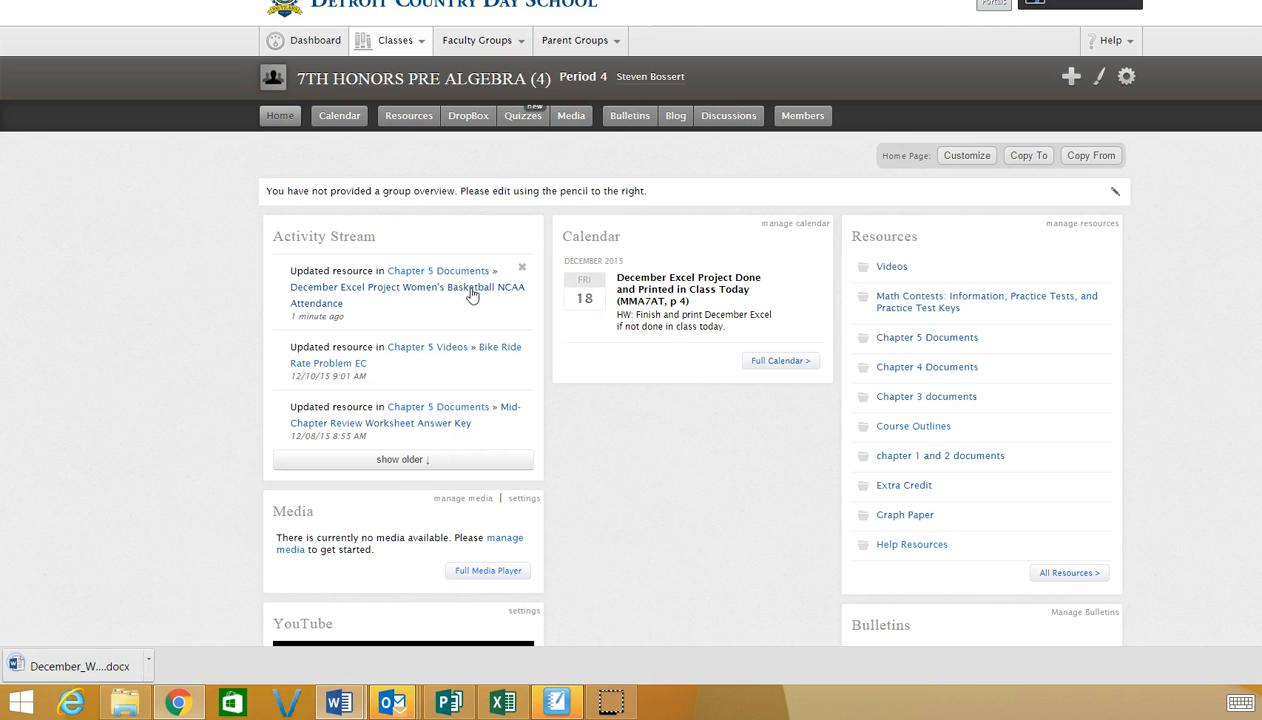
{"action": "left_click", "coordinate": [44, 670]}
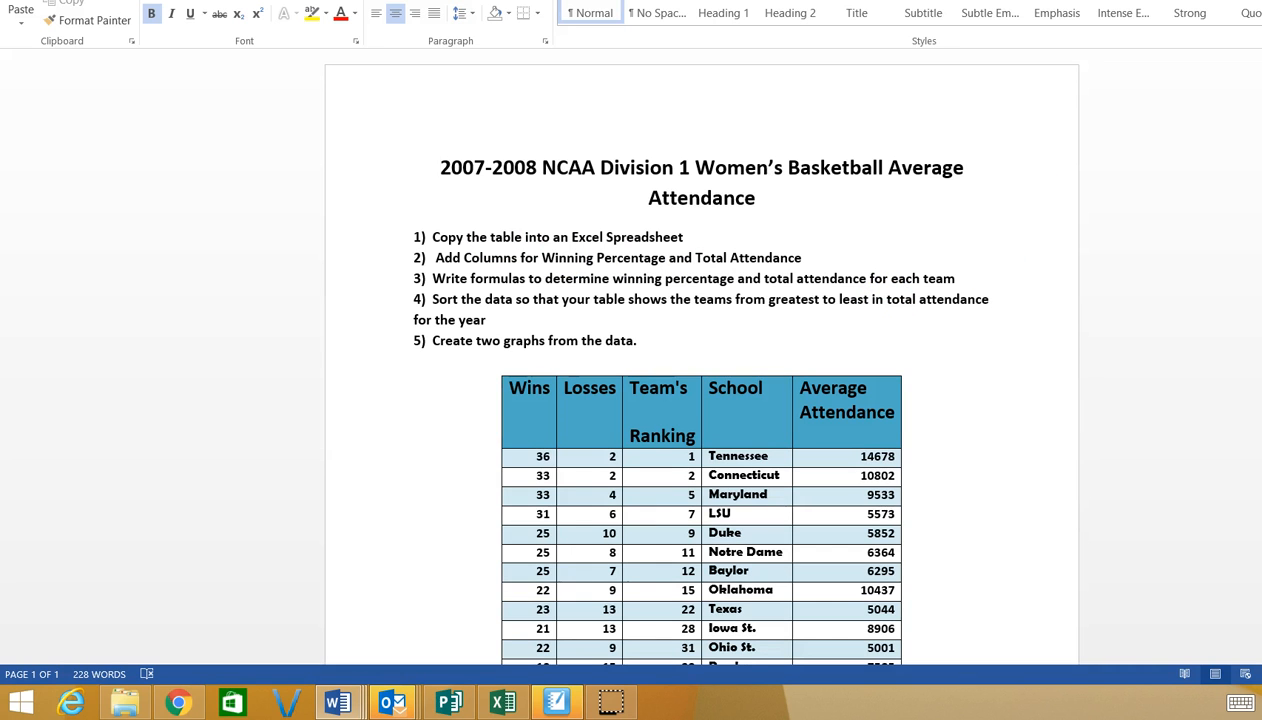
{"action": "scroll", "coordinate": [700, 360], "scroll_direction": "down", "scroll_amount": 3}
{"action": "scroll", "coordinate": [700, 360], "scroll_direction": "down", "scroll_amount": 2}
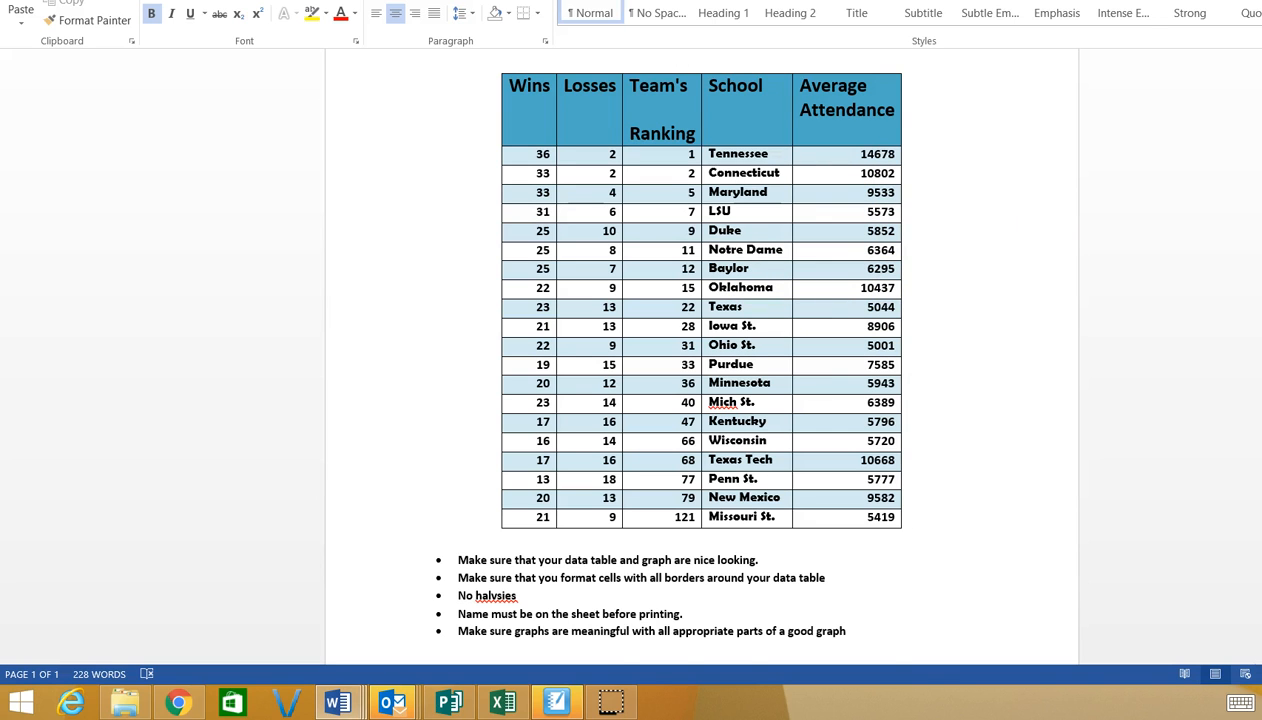
{"action": "scroll", "coordinate": [701, 356], "scroll_direction": "up", "scroll_amount": 5}
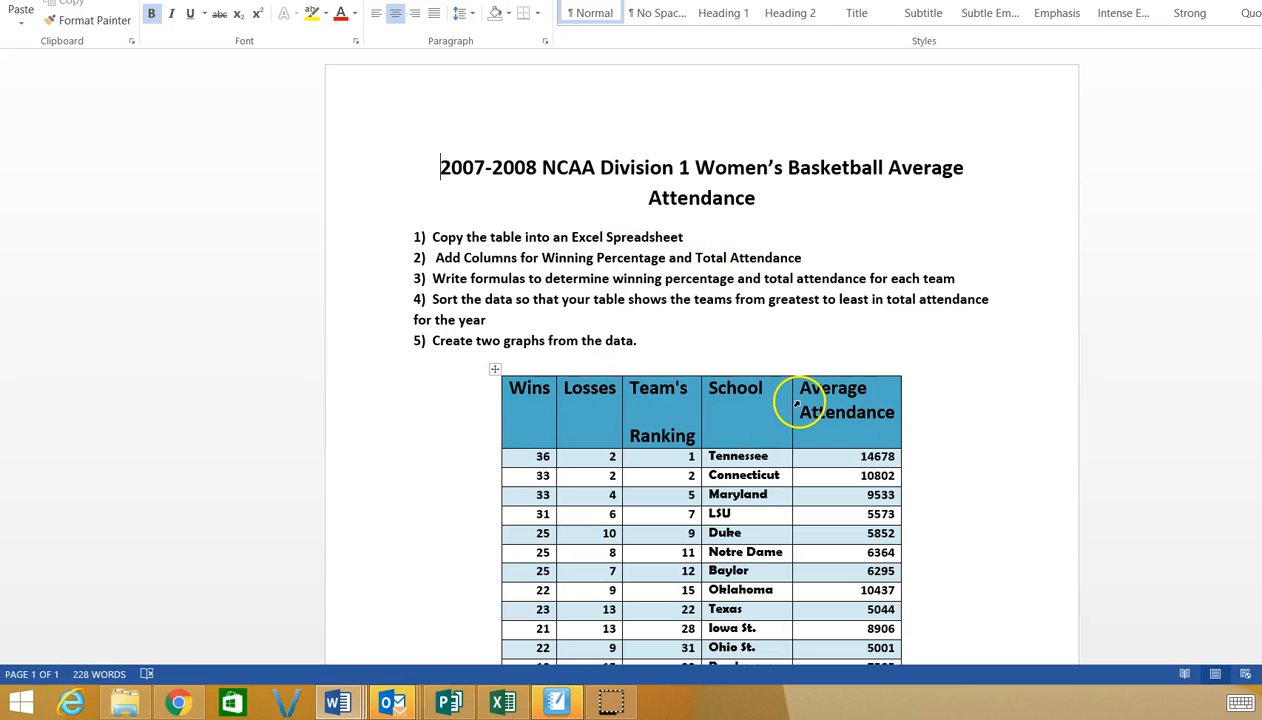
Copy the whole basketball table into a blank Excel sheet starting at cell A2, and maximize the workbook window.
{"action": "left_click", "coordinate": [493, 369]}
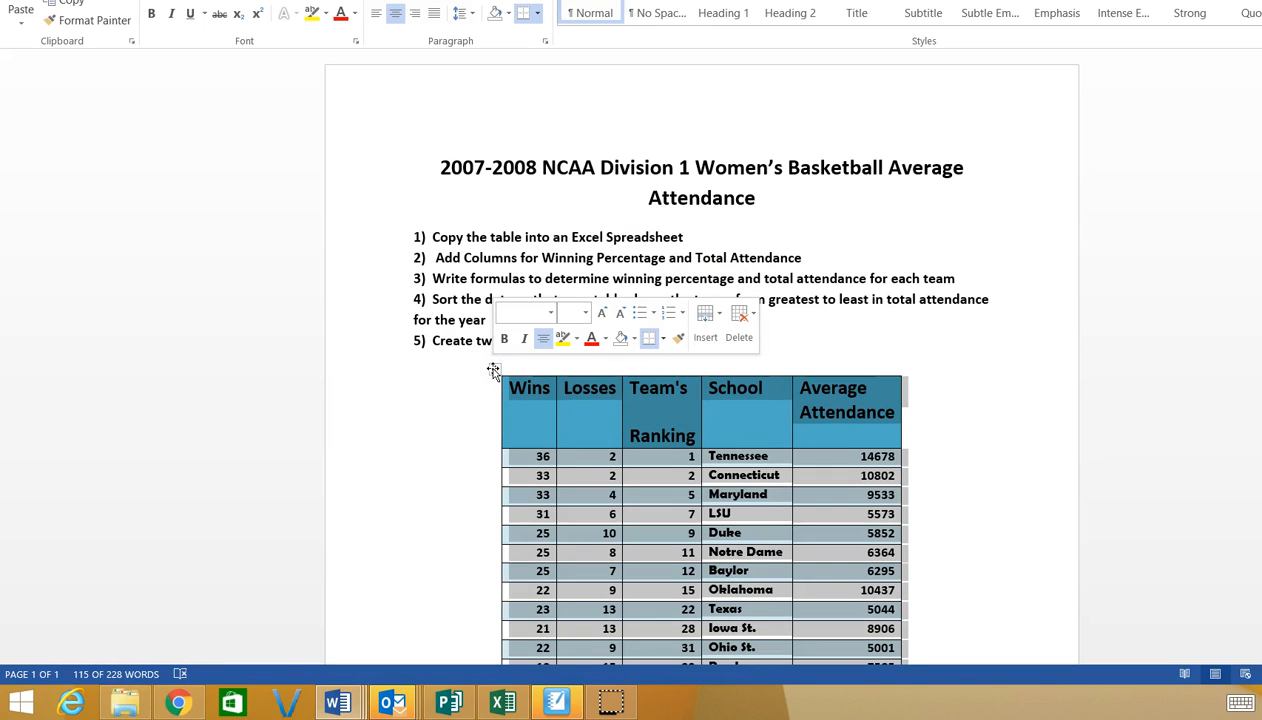
{"action": "left_click", "coordinate": [498, 702]}
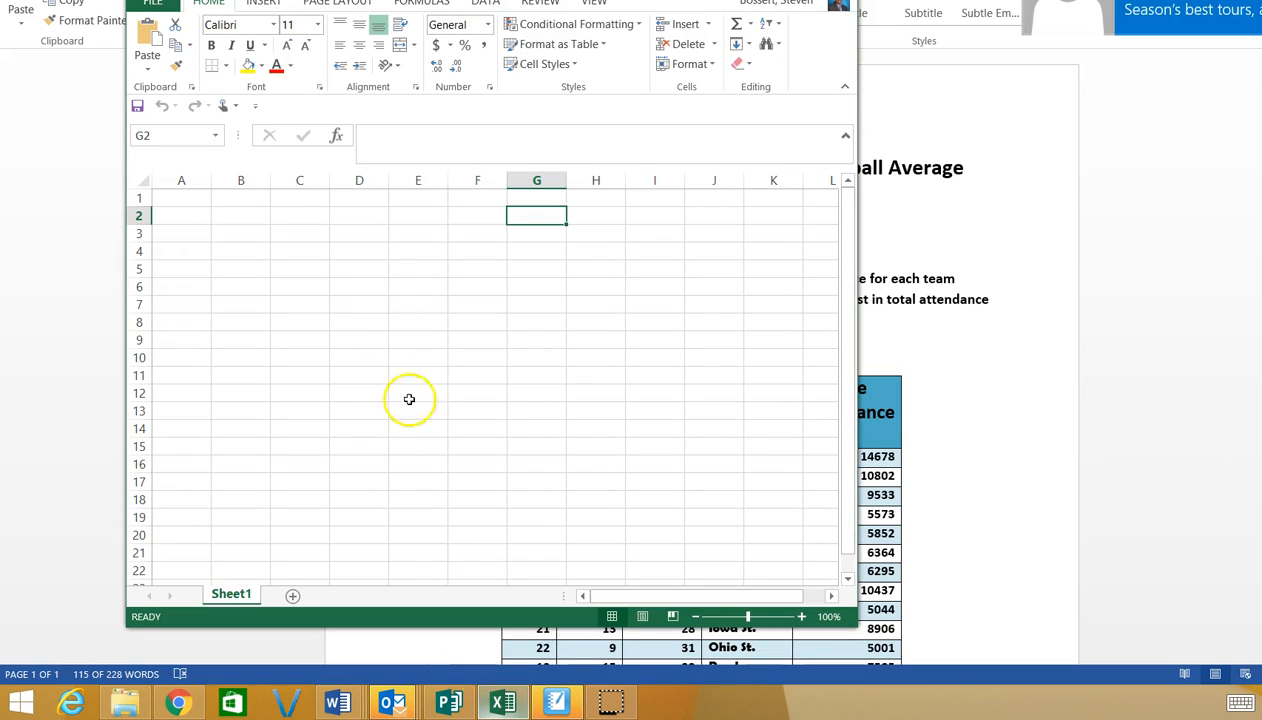
{"action": "left_click", "coordinate": [199, 215]}
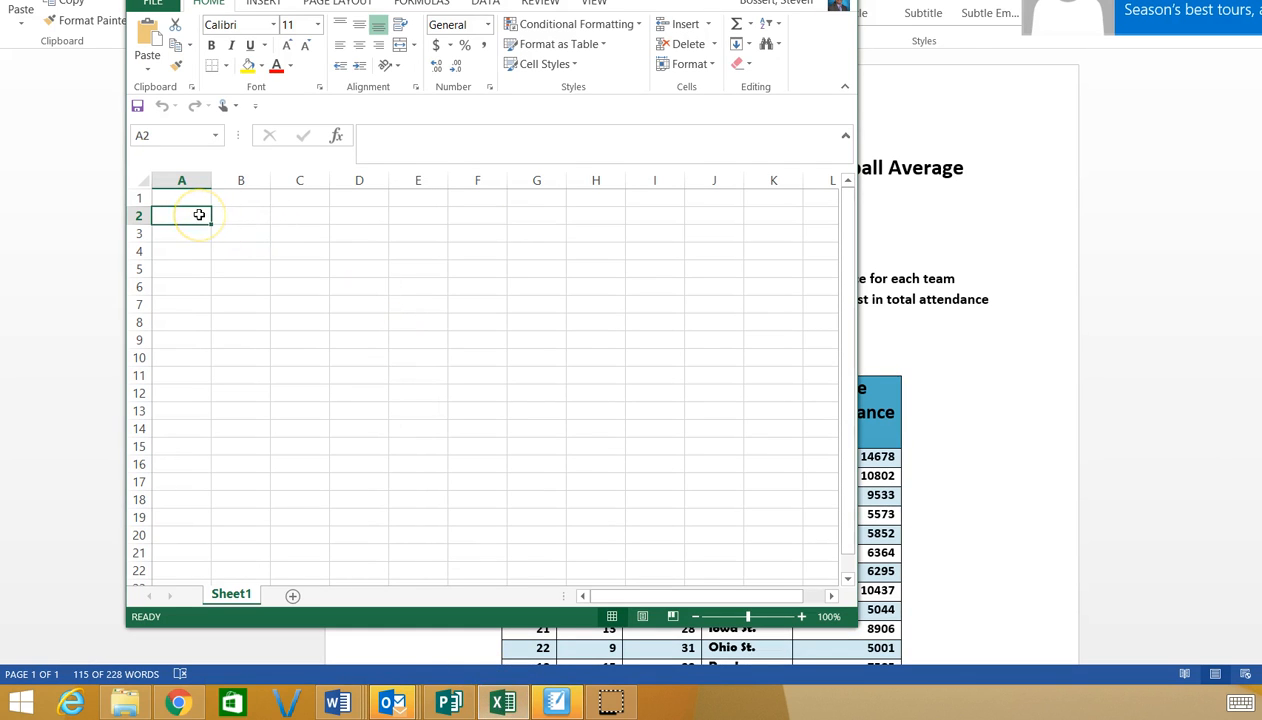
{"action": "key", "text": "ctrl+v"}
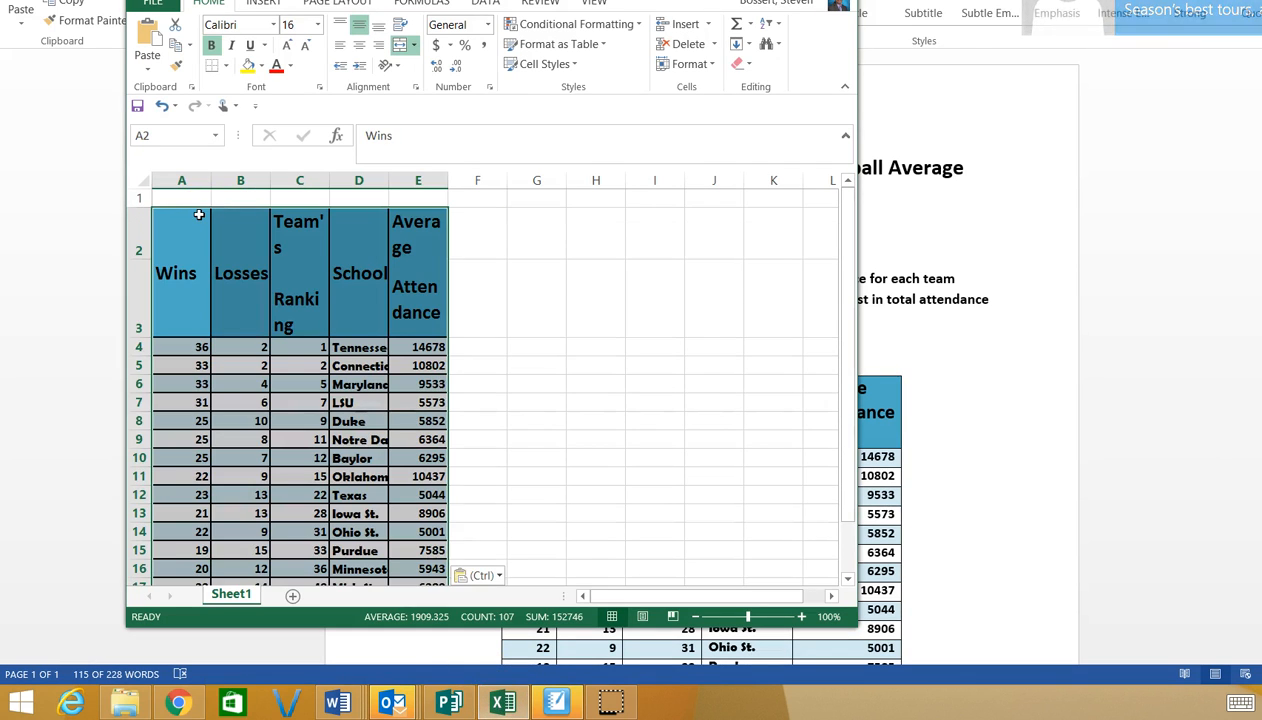
{"action": "left_click", "coordinate": [845, 12]}
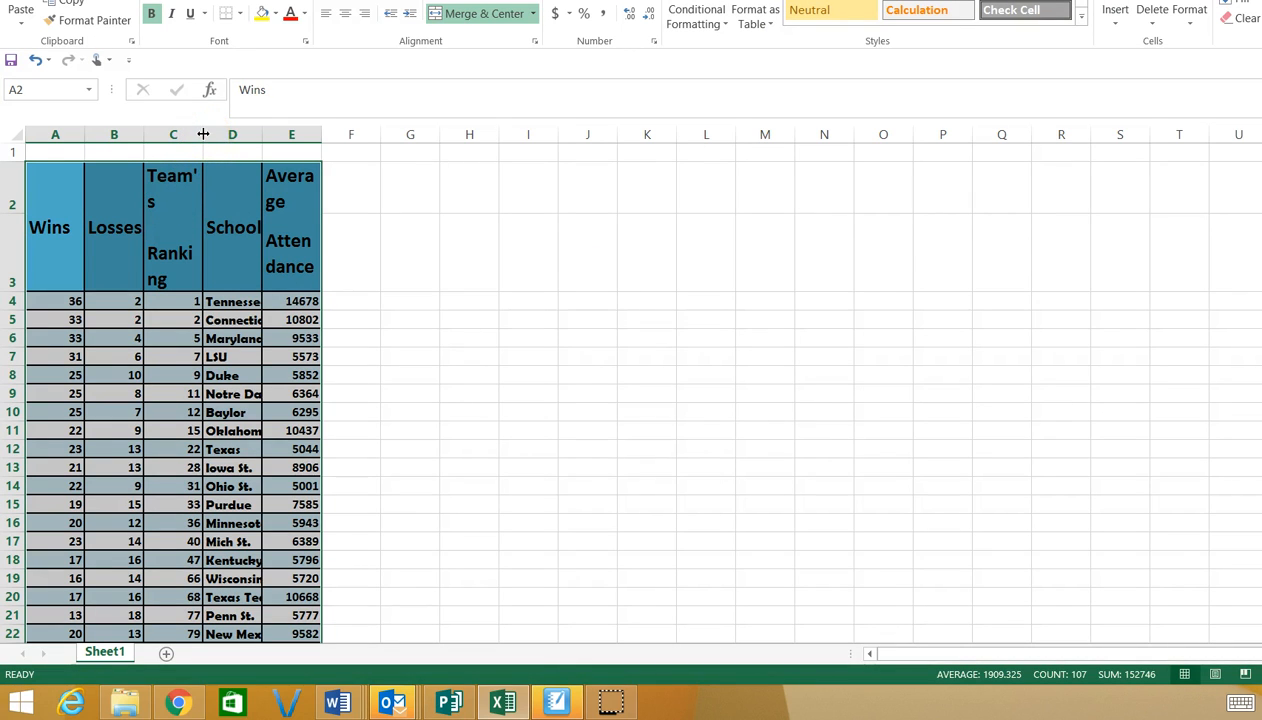
Widen columns C to E so their text fits, and autofit the height of row 3 and the widths of these columns.
{"action": "left_click_drag", "start_coordinate": [203, 134], "coordinate": [575, 133]}
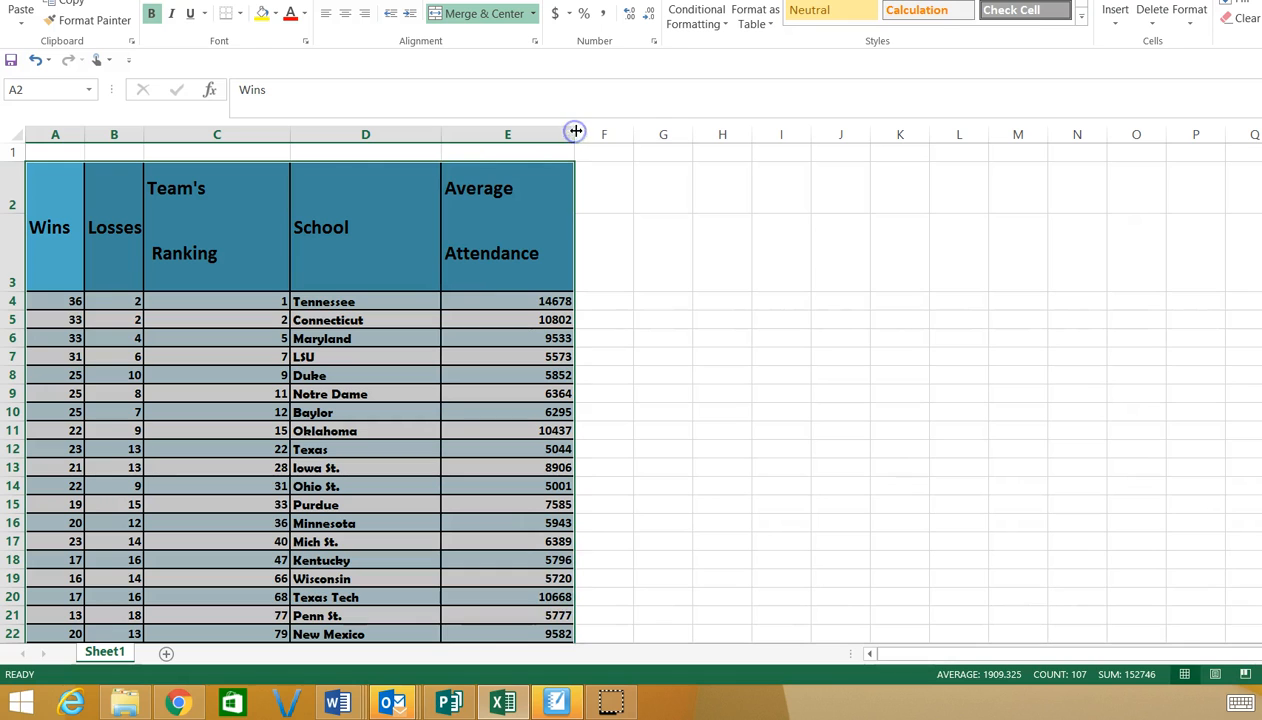
{"action": "double_click", "coordinate": [20, 290]}
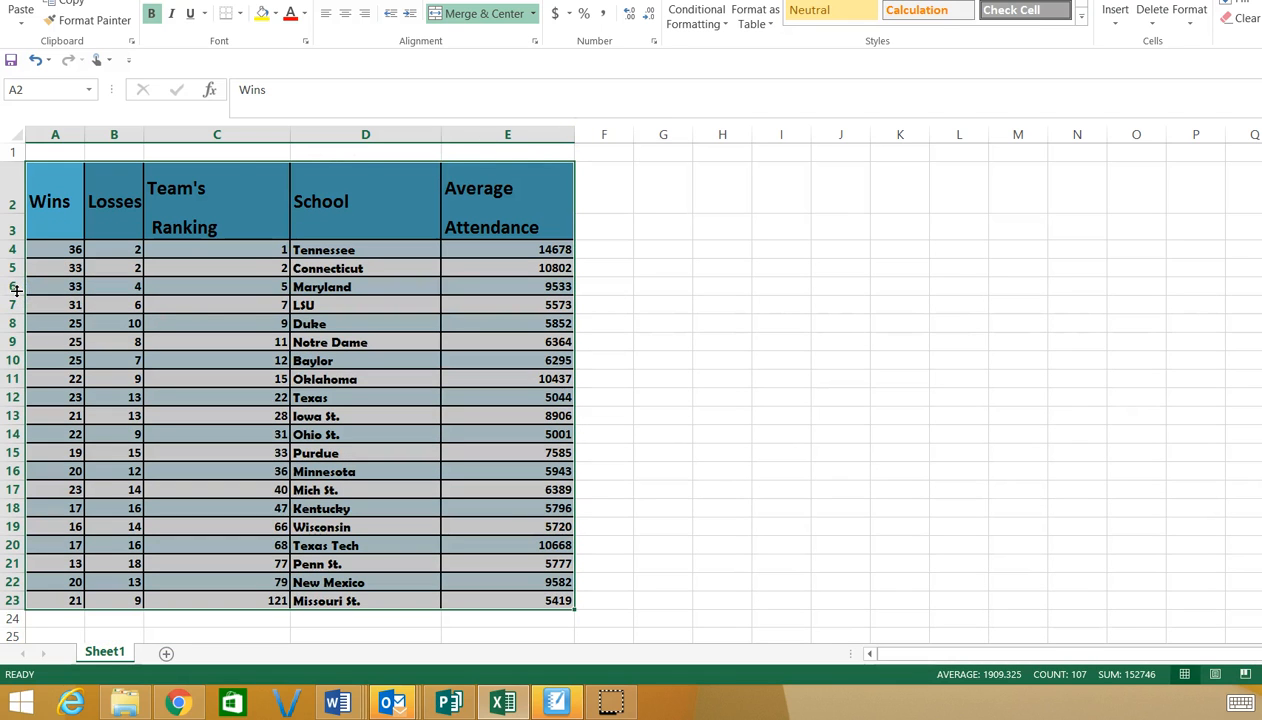
{"action": "double_click", "coordinate": [290, 134]}
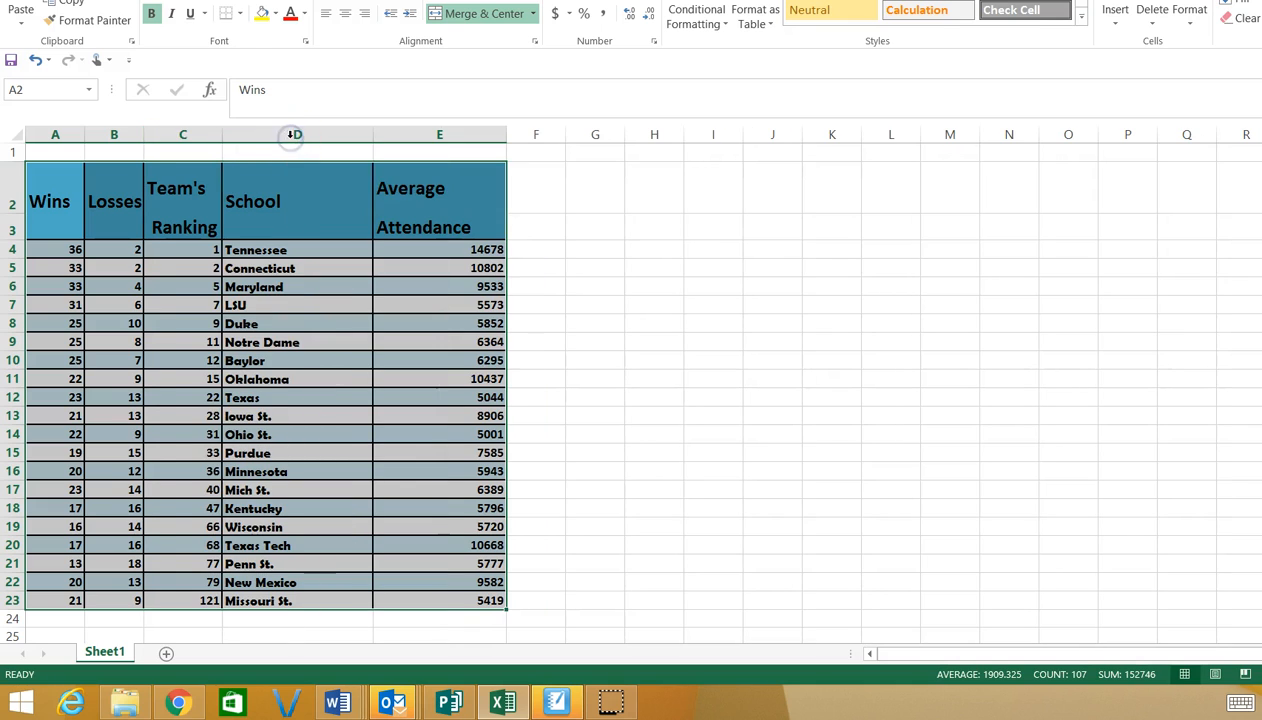
{"action": "double_click", "coordinate": [373, 137]}
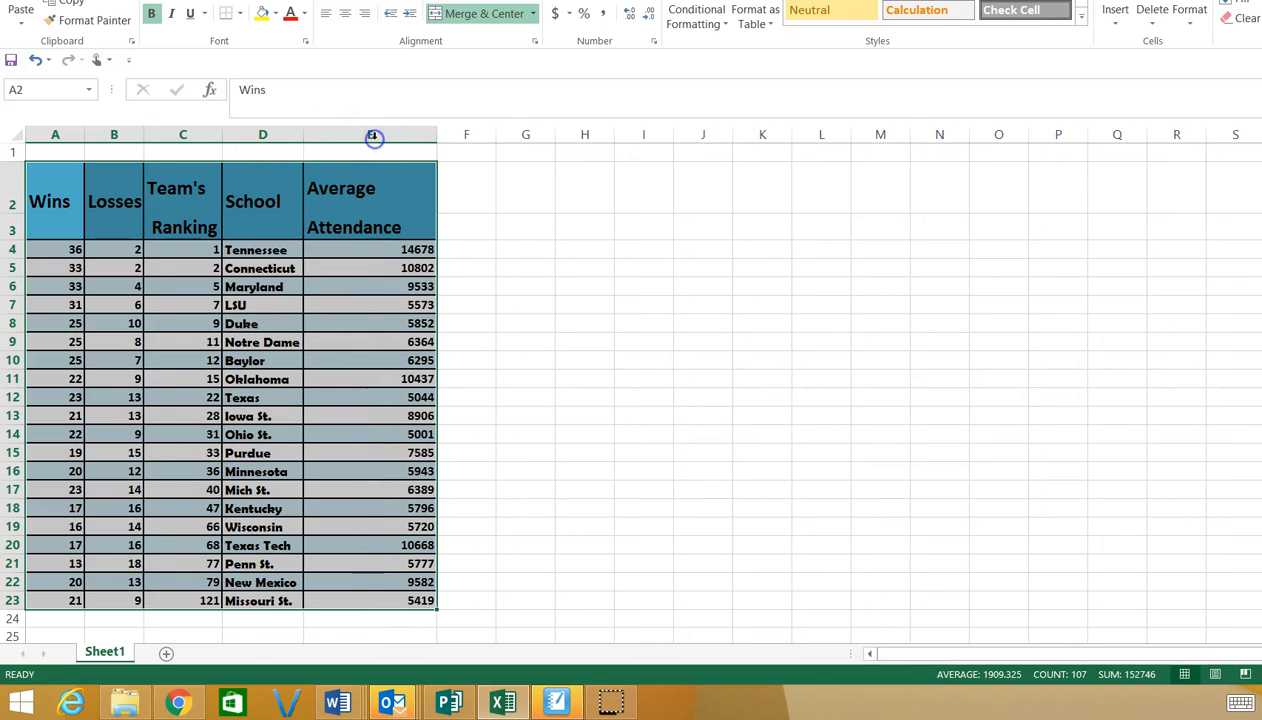
{"action": "double_click", "coordinate": [438, 134]}
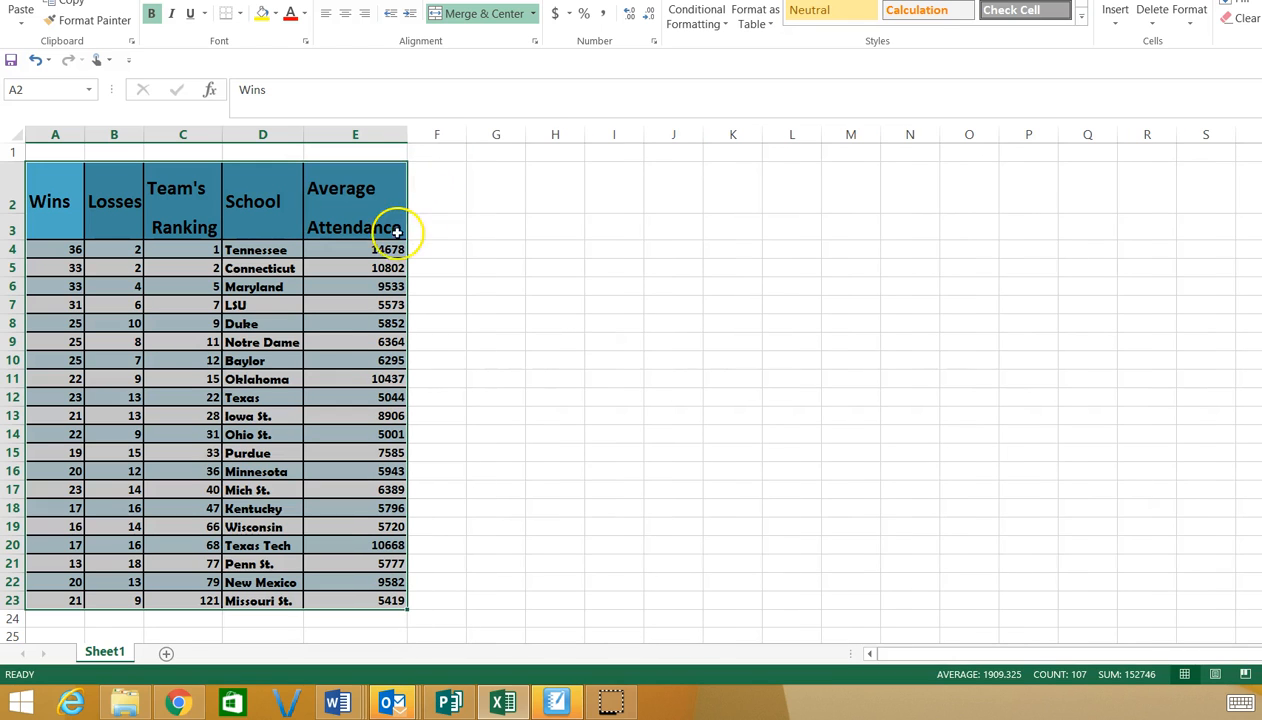
Clear the header contents in rows 2 and 3 and leave all their cells unmerged.
{"action": "left_click", "coordinate": [12, 204]}
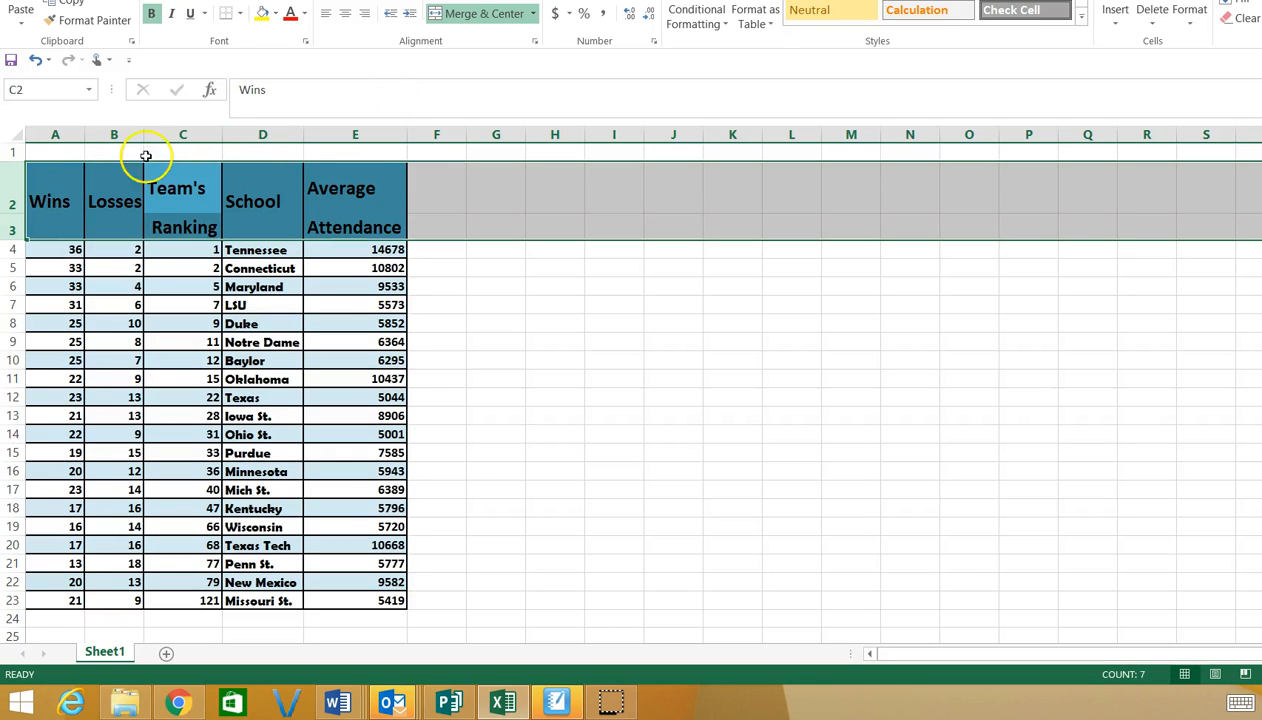
{"action": "left_click", "coordinate": [481, 20]}
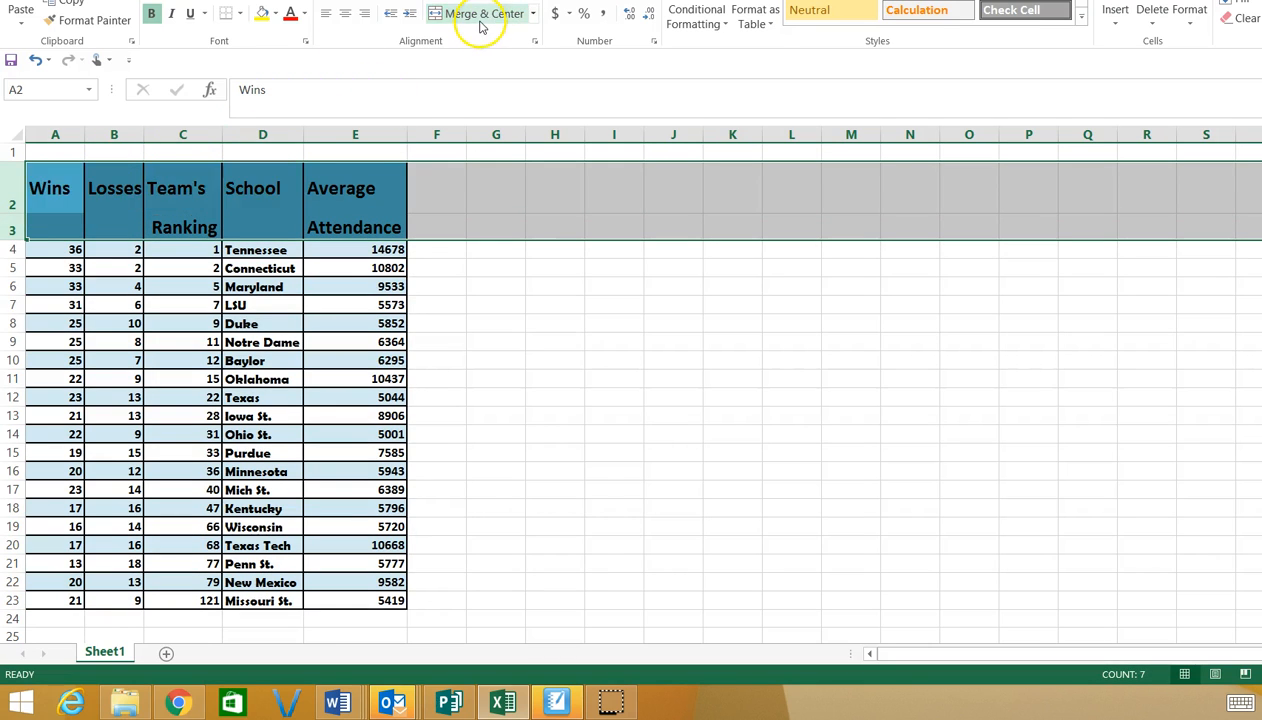
{"action": "left_click", "coordinate": [481, 20]}
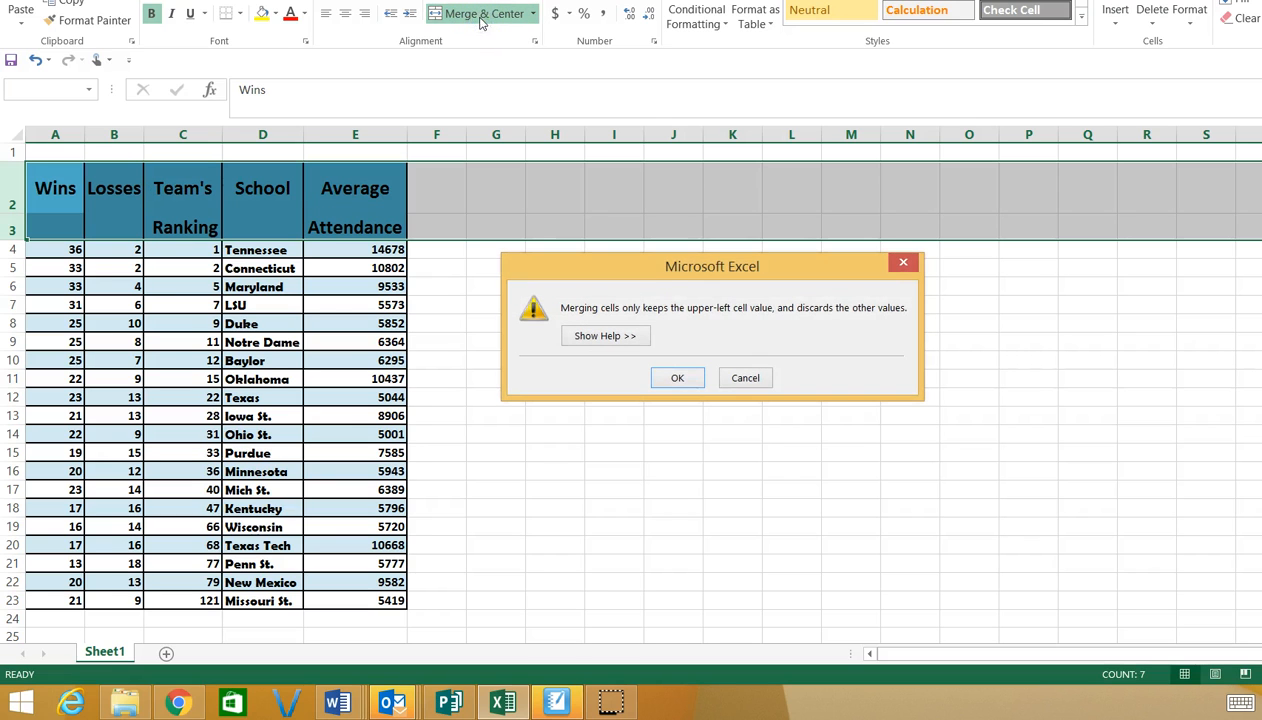
{"action": "left_click", "coordinate": [677, 378]}
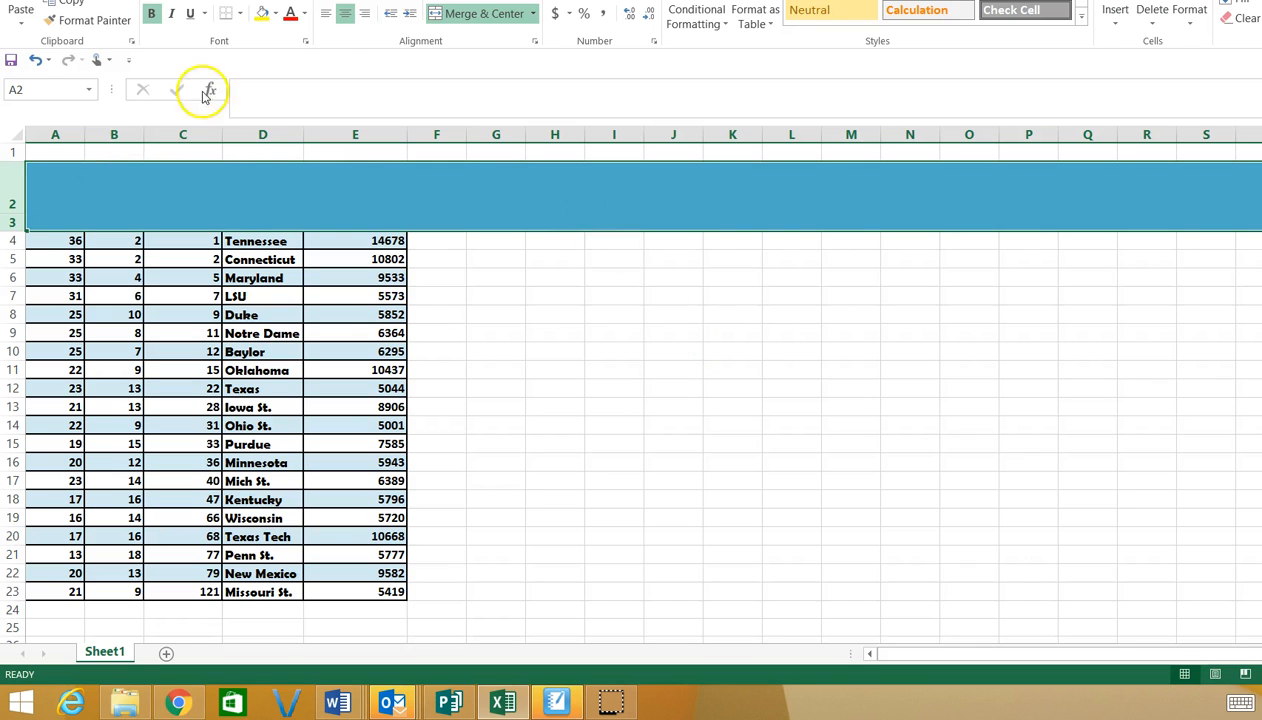
{"action": "left_click", "coordinate": [522, 14]}
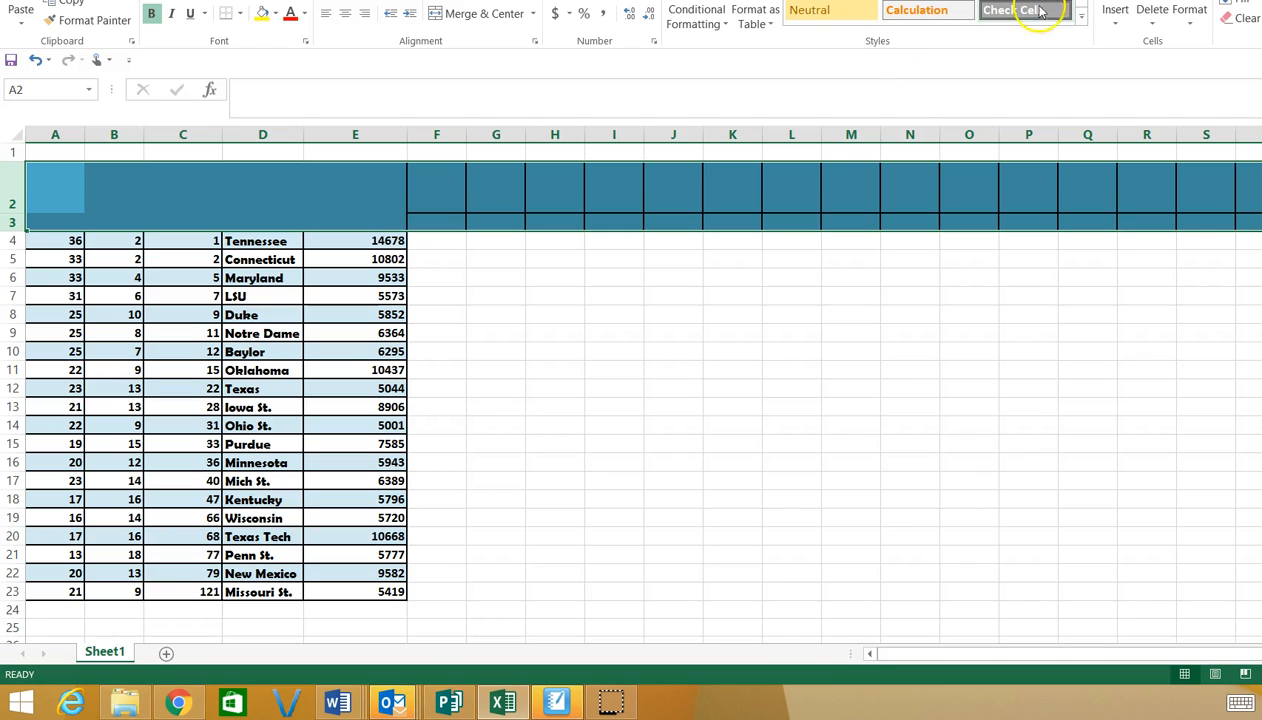
Fill rows 2 and 3 with white and remove all their borders.
{"action": "left_click", "coordinate": [1238, 2]}
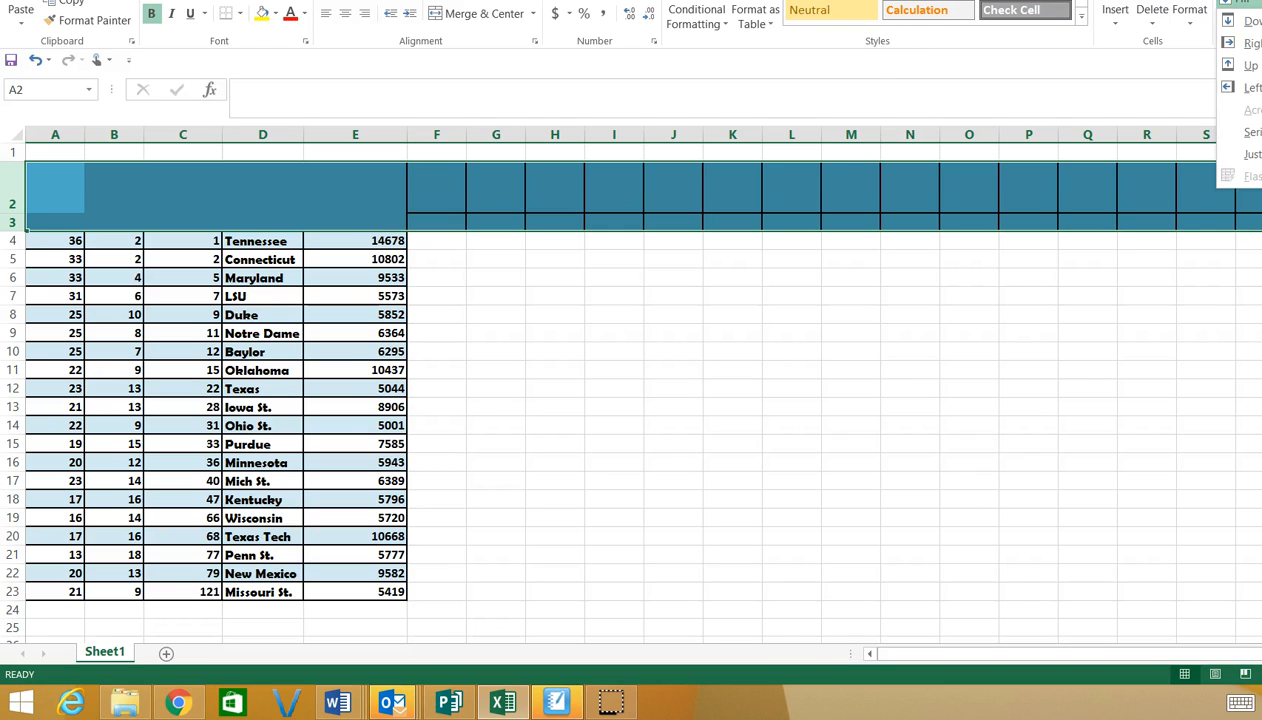
{"action": "left_click", "coordinate": [279, 13]}
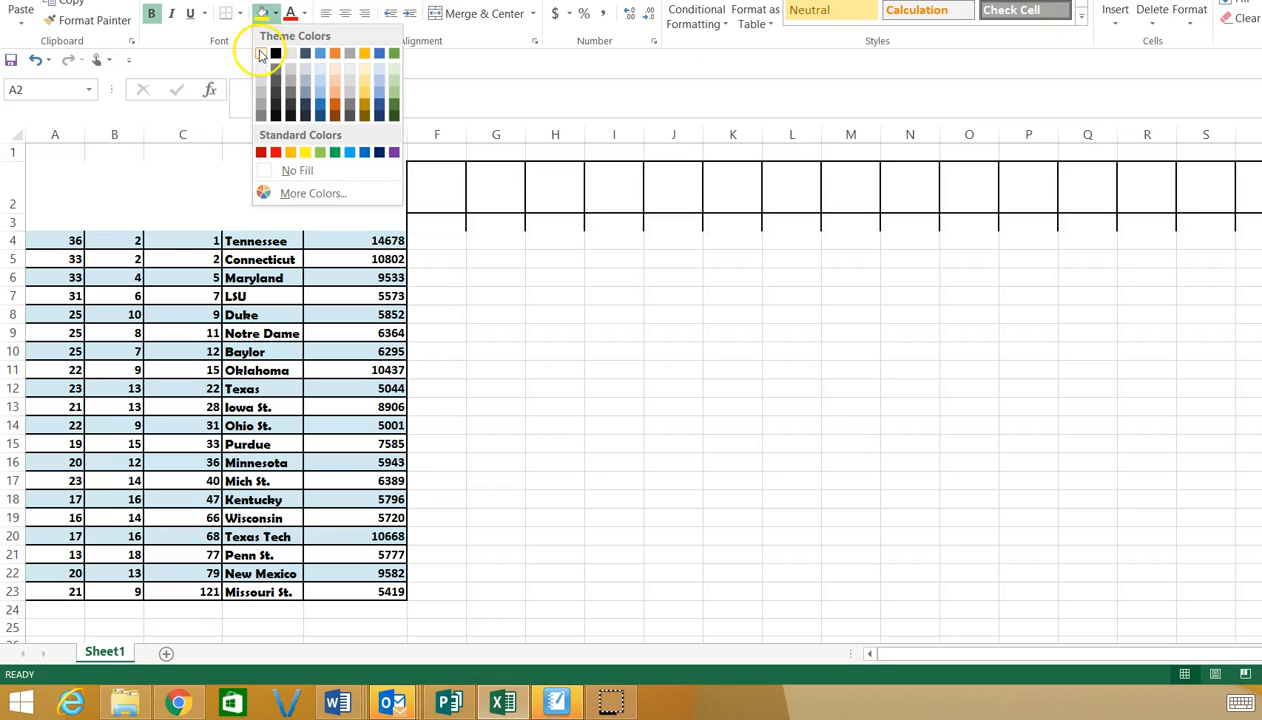
{"action": "left_click", "coordinate": [261, 53]}
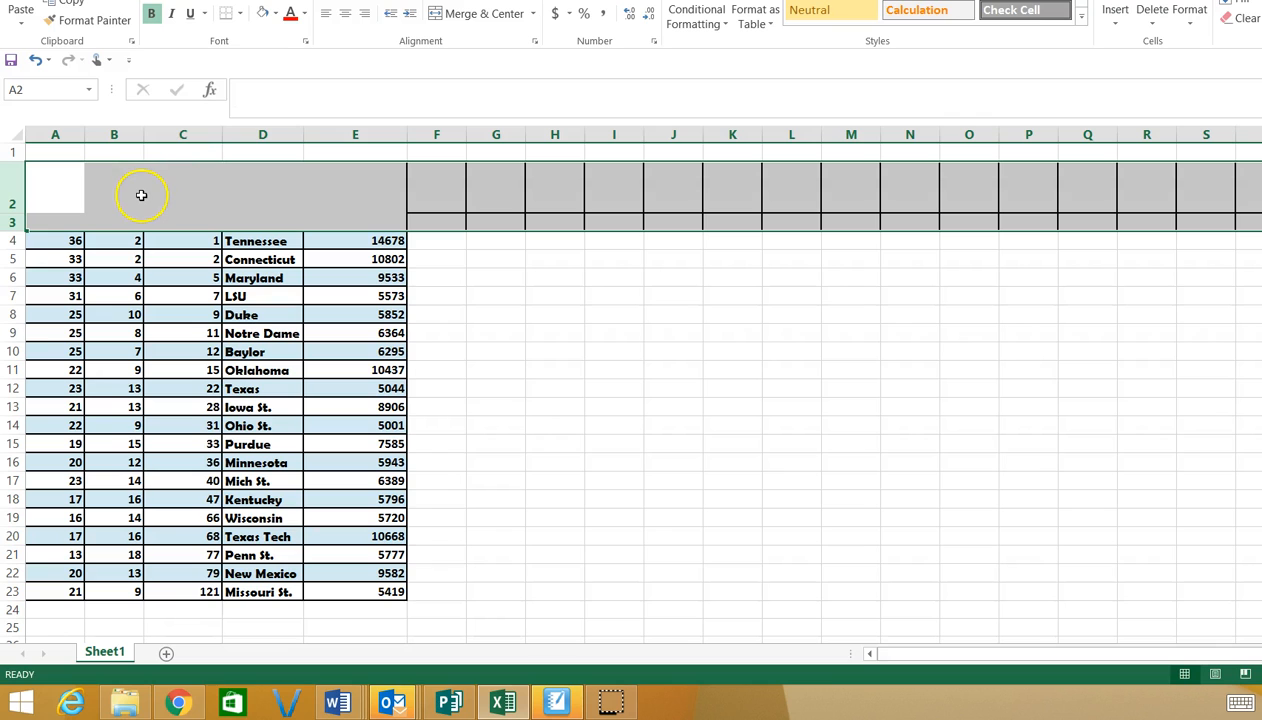
{"action": "left_click", "coordinate": [242, 14]}
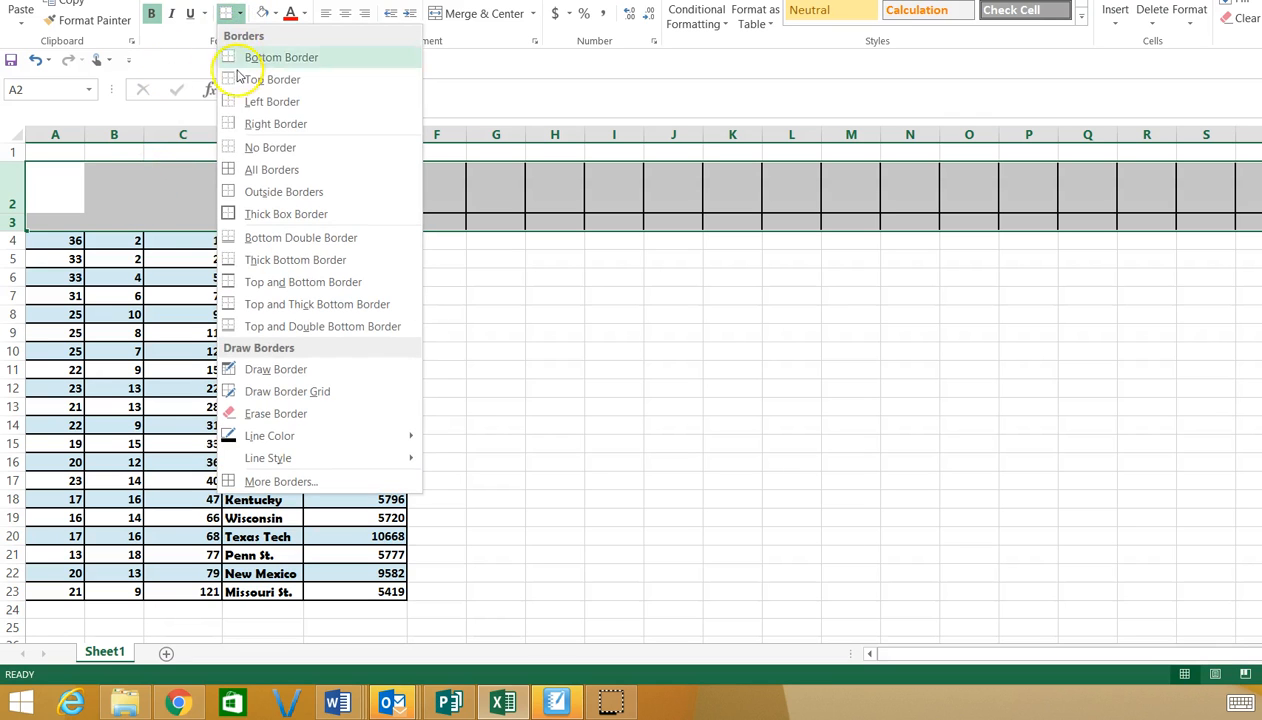
{"action": "left_click", "coordinate": [228, 147]}
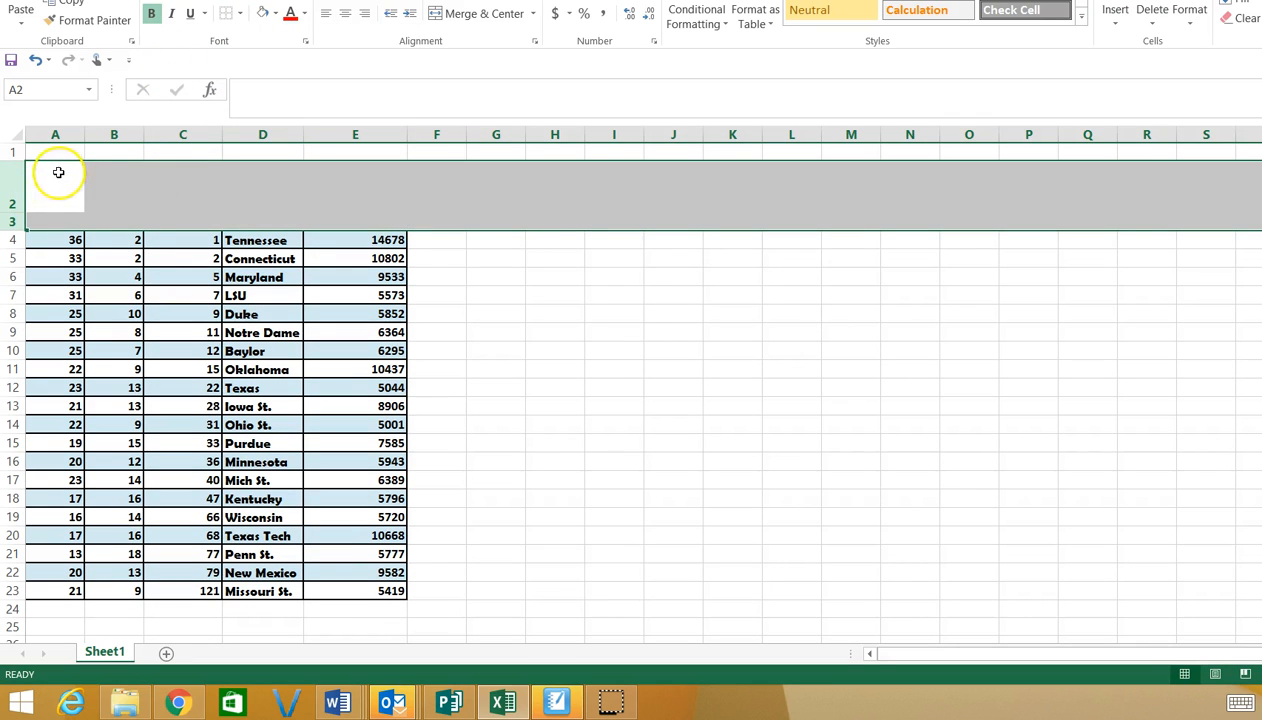
Apply all borders to the header cells A2 to E2.
{"action": "left_click", "coordinate": [55, 178]}
{"action": "left_click_drag", "start_coordinate": [55, 182], "coordinate": [330, 168]}
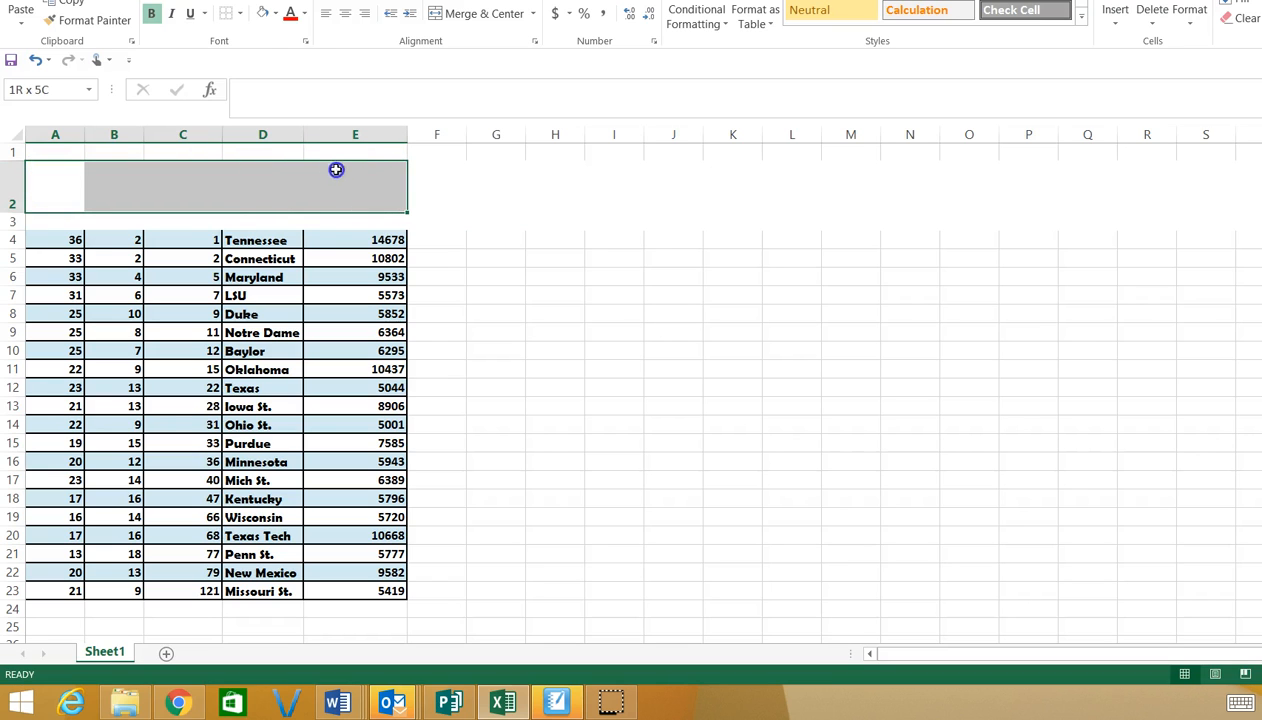
{"action": "left_click", "coordinate": [242, 14]}
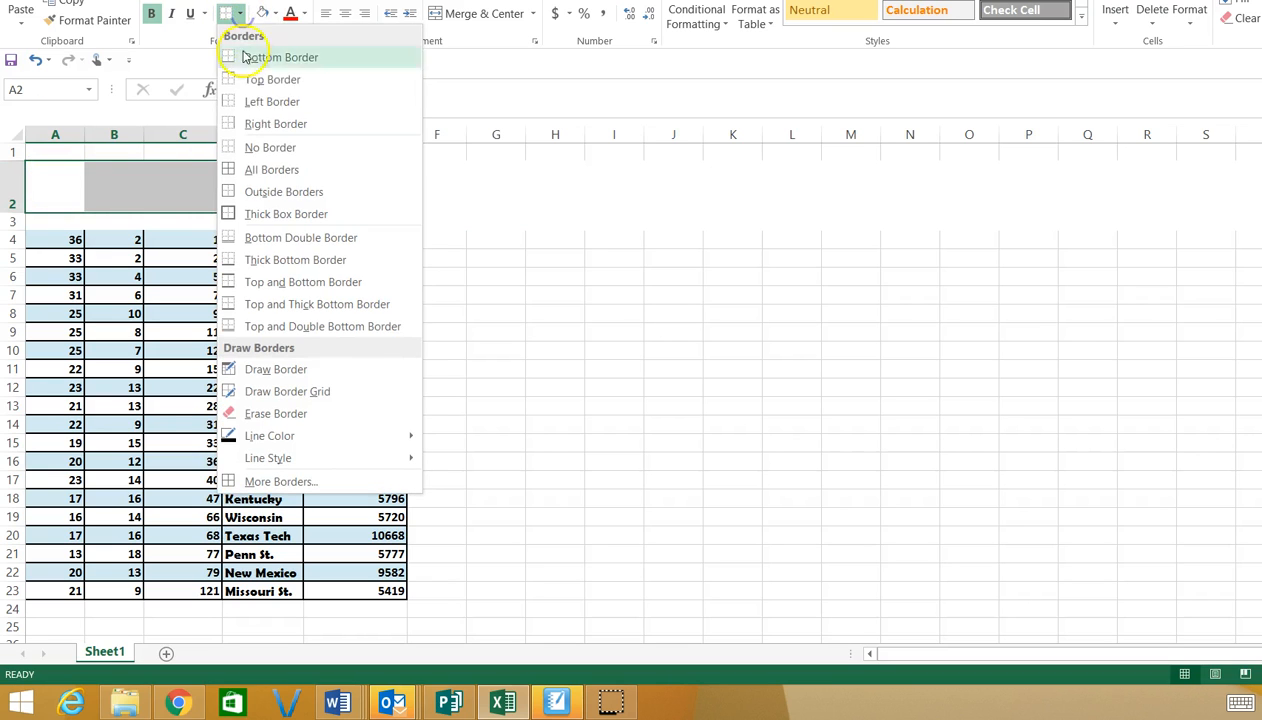
{"action": "left_click", "coordinate": [237, 169]}
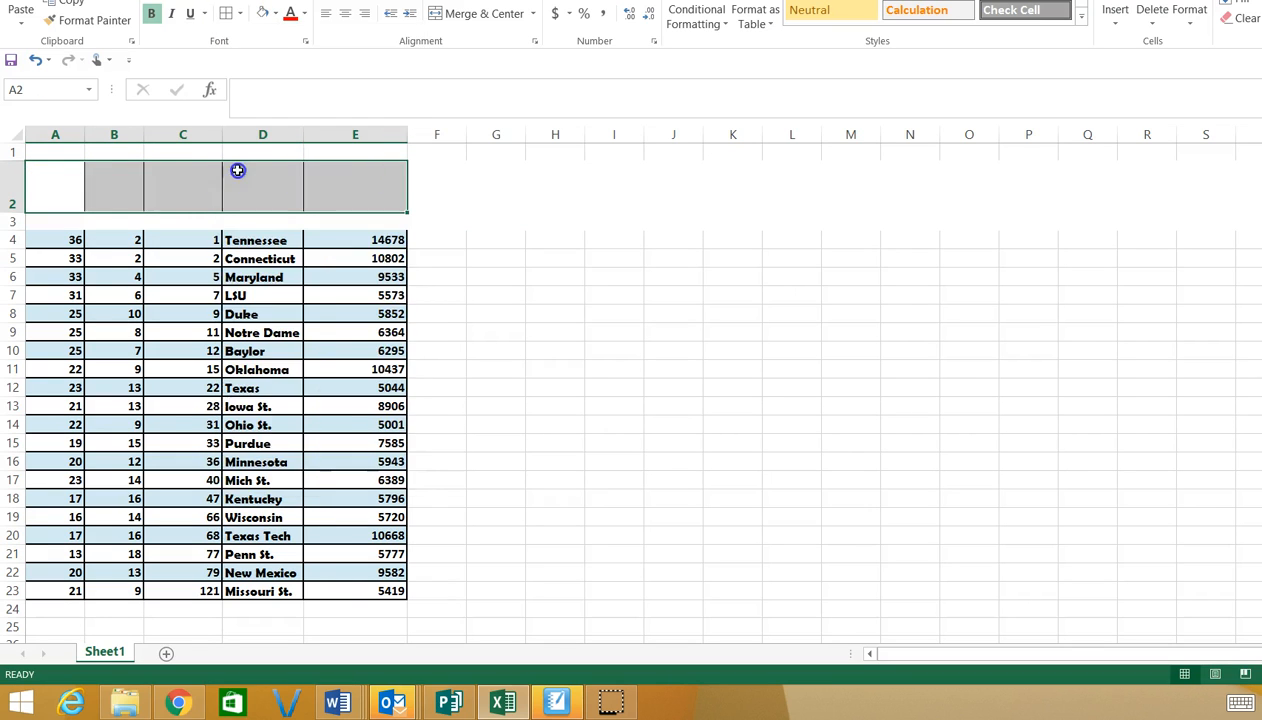
Enter the headers Wins, Losses, Ranking, Team and Ave Attendance in cells A2 to E2.
{"action": "left_click", "coordinate": [56, 182]}
{"action": "type", "text": "Wins"}
{"action": "key", "text": "Tab"}
{"action": "type", "text": "Losses"}
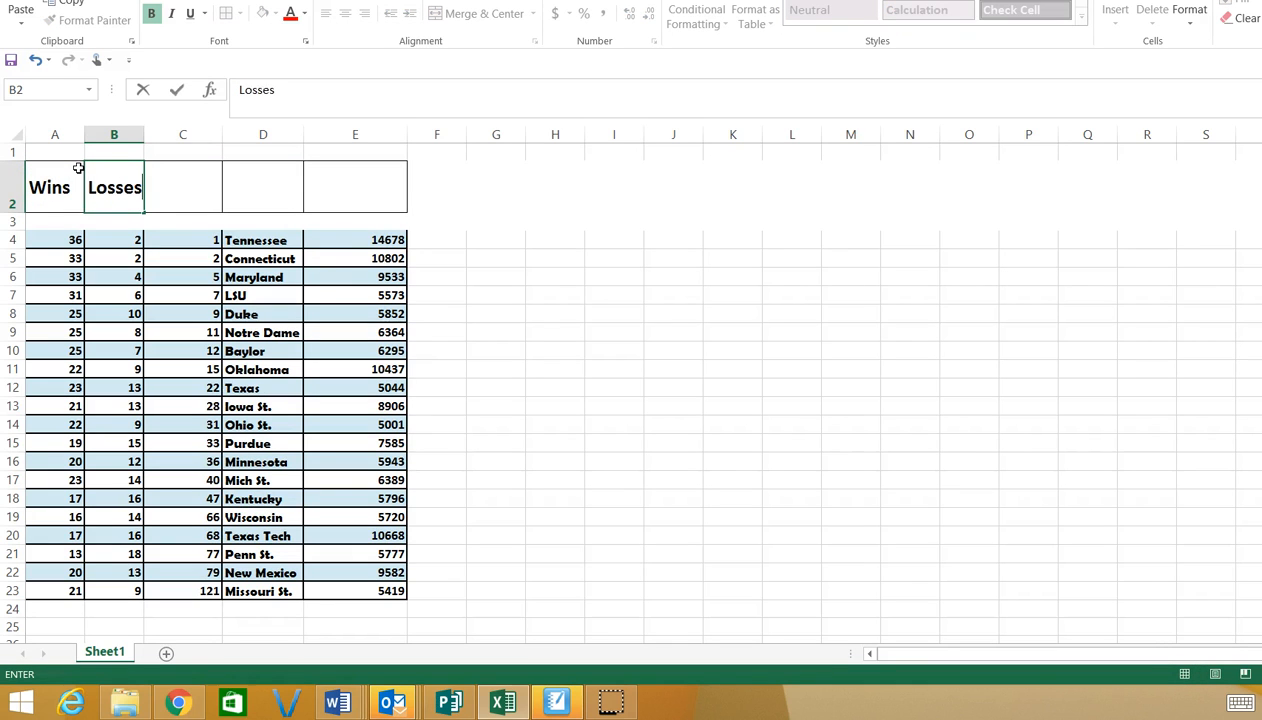
{"action": "key", "text": "Tab"}
{"action": "type", "text": "R"}
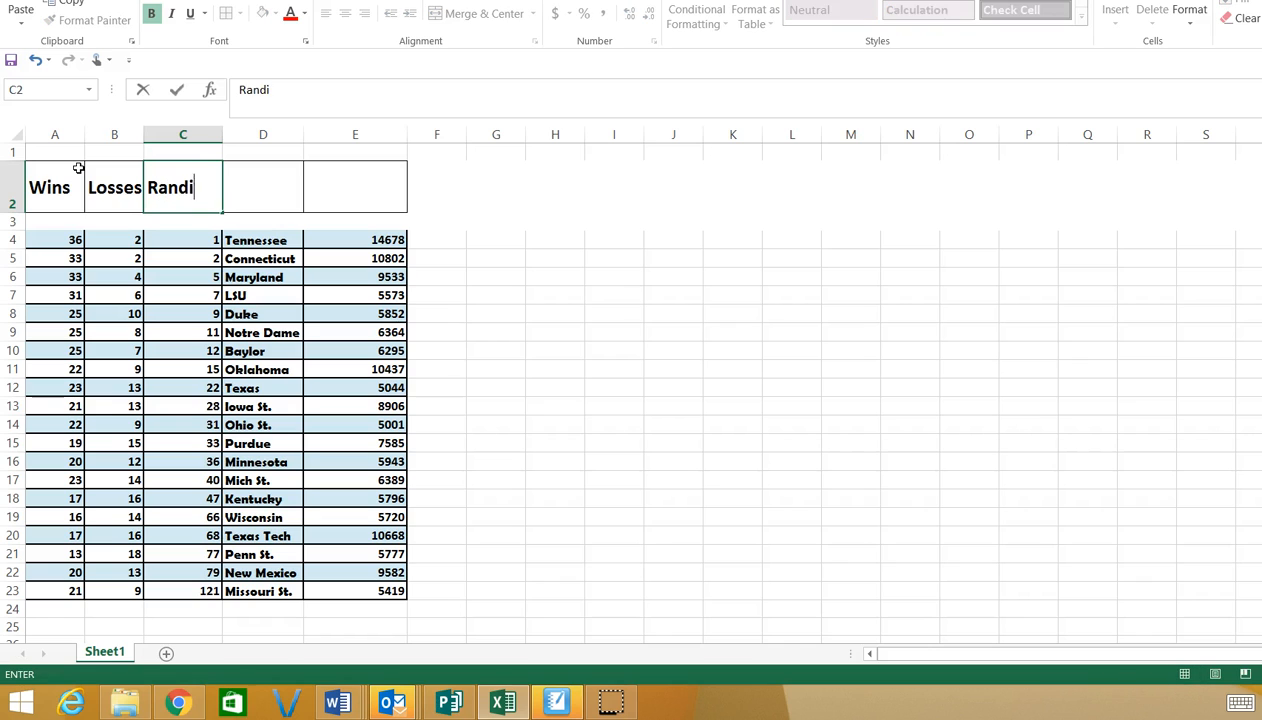
{"action": "type", "text": "anking"}
{"action": "key", "text": "Tab"}
{"action": "type", "text": "Team"}
{"action": "key", "text": "Tab"}
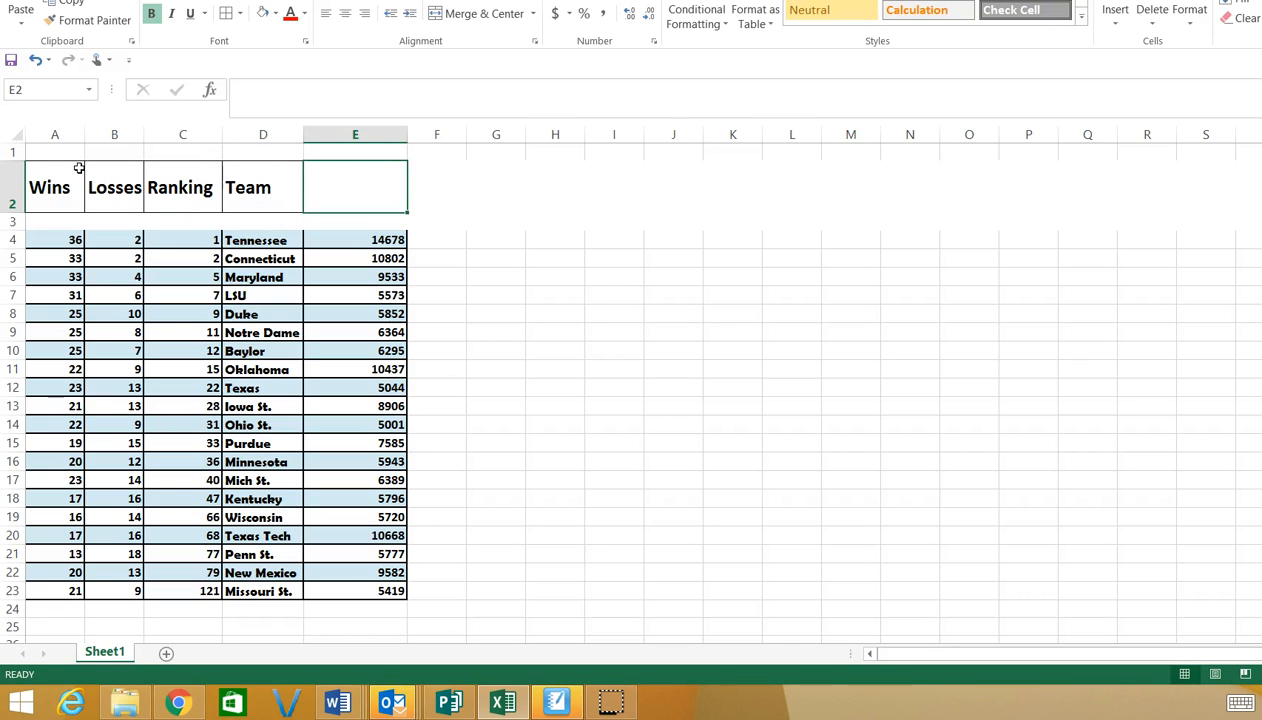
{"action": "type", "text": "av"}
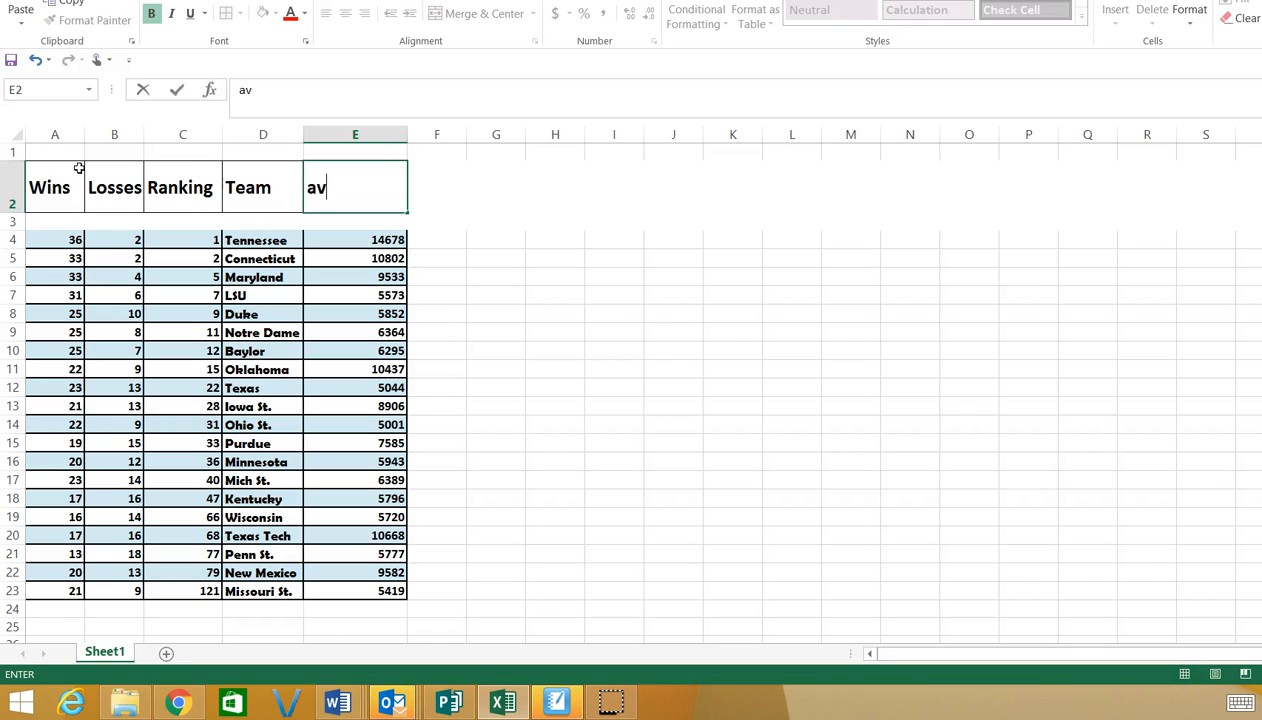
{"action": "type", "text": "e Attendance"}
{"action": "key", "text": "Return"}
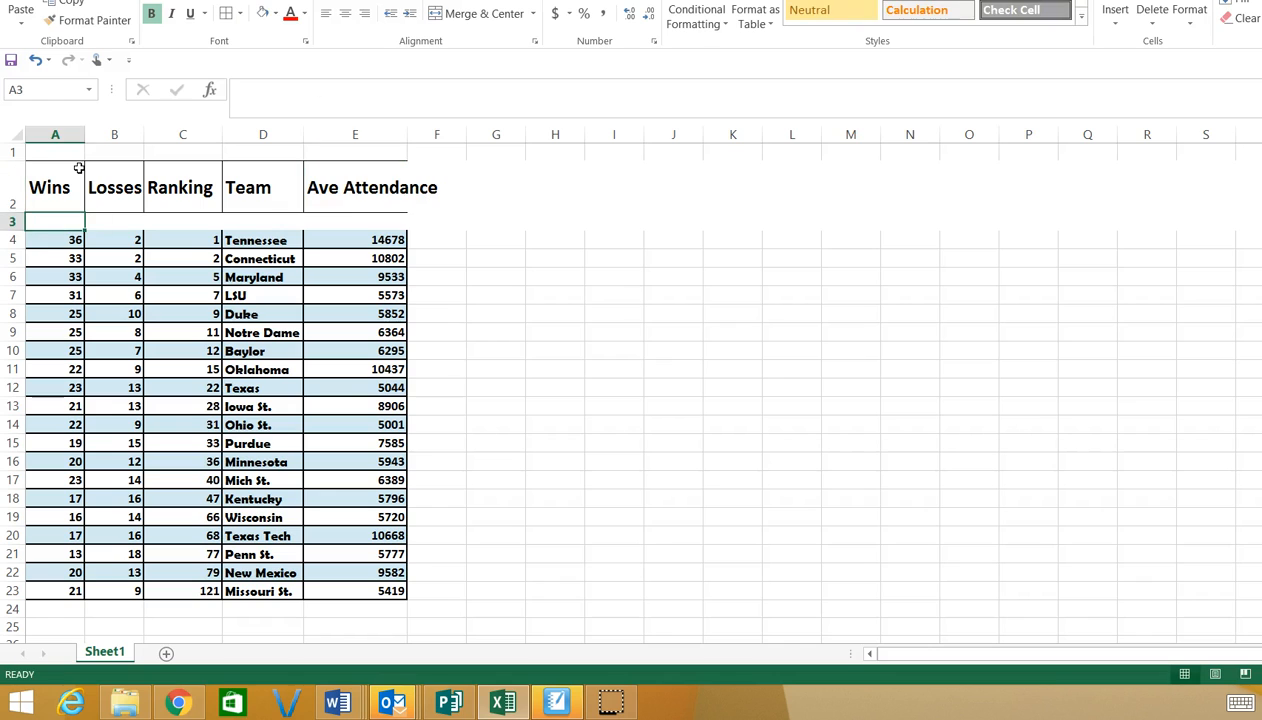
Wrap the text of the header in E2 and change its wording to Average Attendance.
{"action": "left_click", "coordinate": [365, 182]}
{"action": "left_click", "coordinate": [480, 1]}
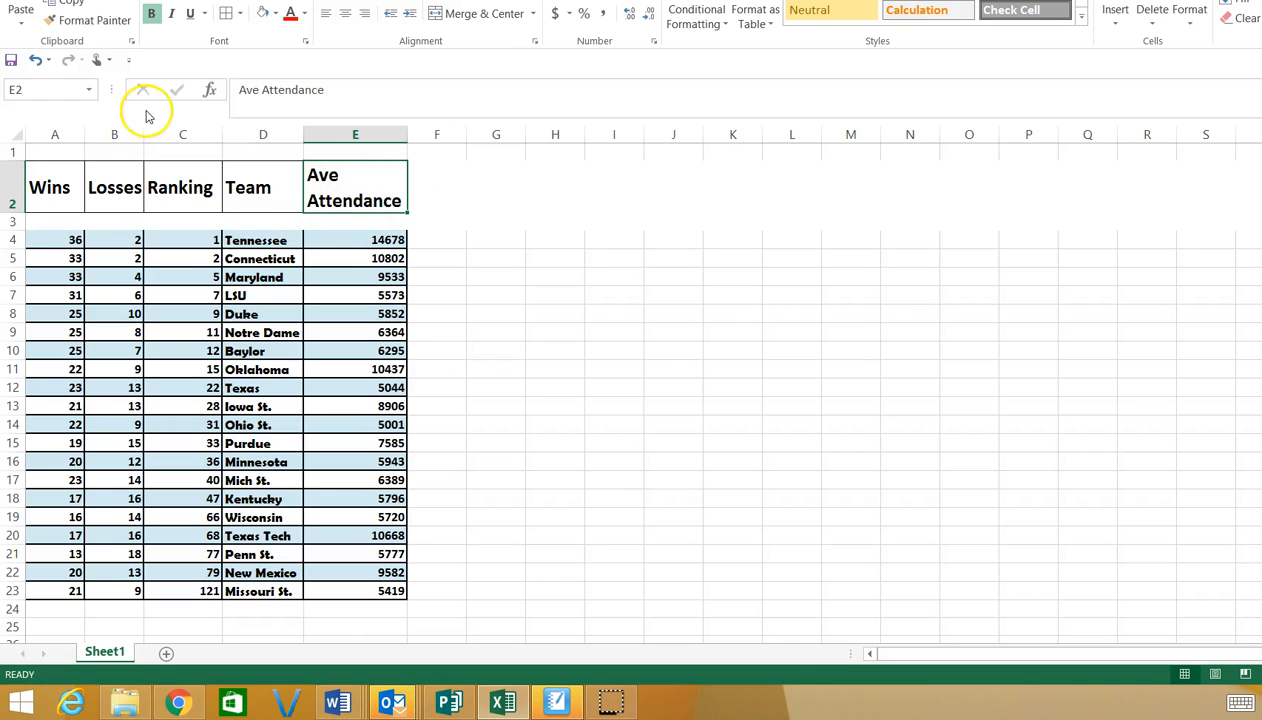
{"action": "left_click", "coordinate": [259, 90]}
{"action": "key", "text": "BackSpace"}
{"action": "type", "text": "rage"}
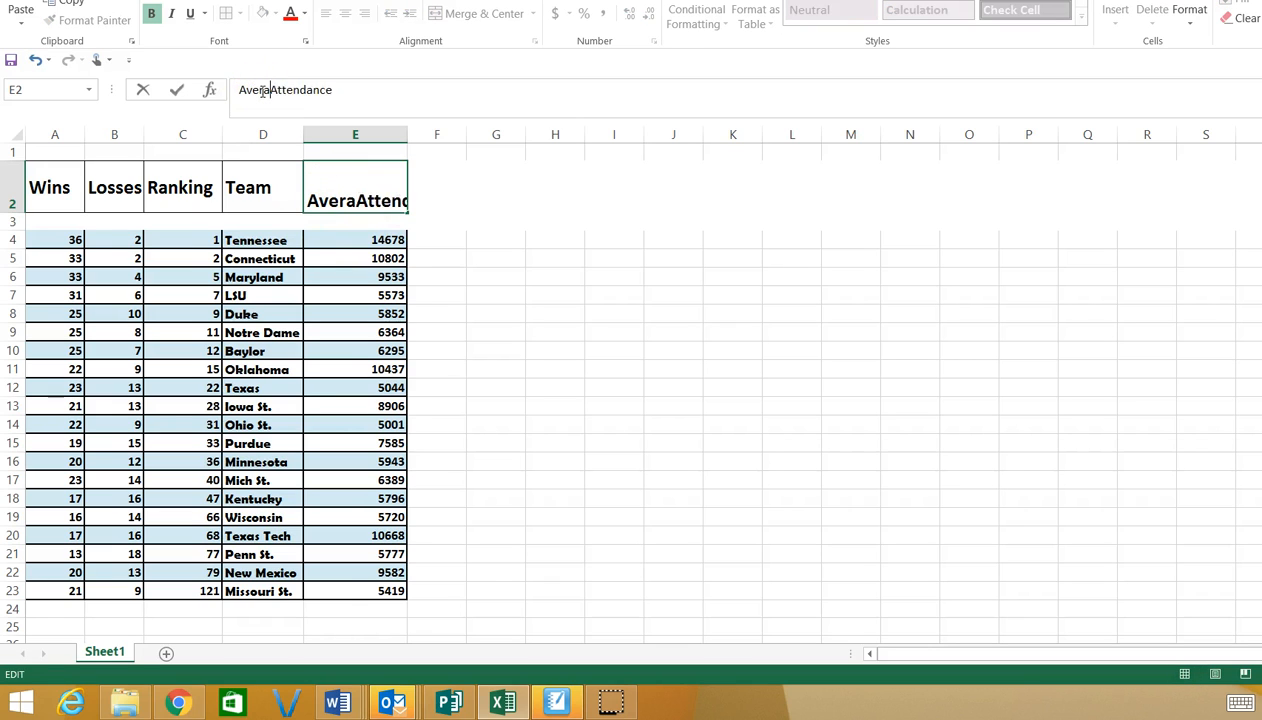
{"action": "key", "text": "Return"}
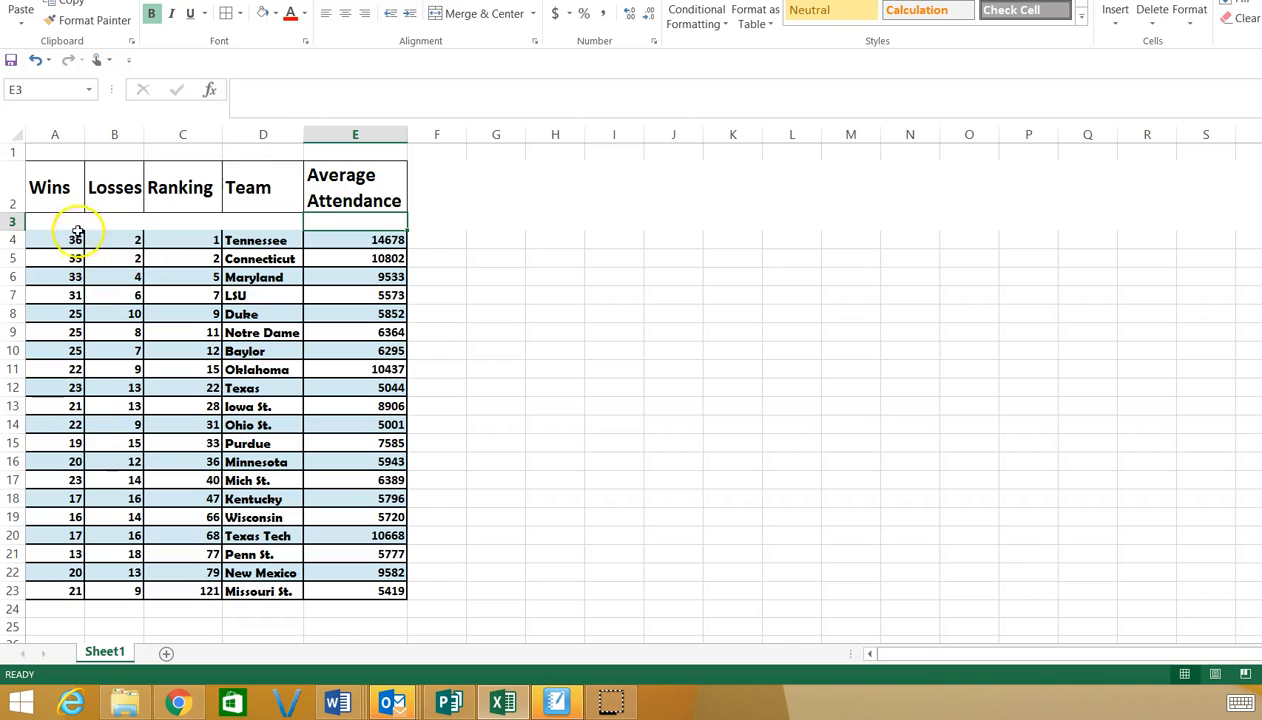
Enter the headers Winning PCT in cell F2 and Total Attendance in cell G2.
{"action": "left_click_drag", "start_coordinate": [60, 133], "coordinate": [111, 135]}
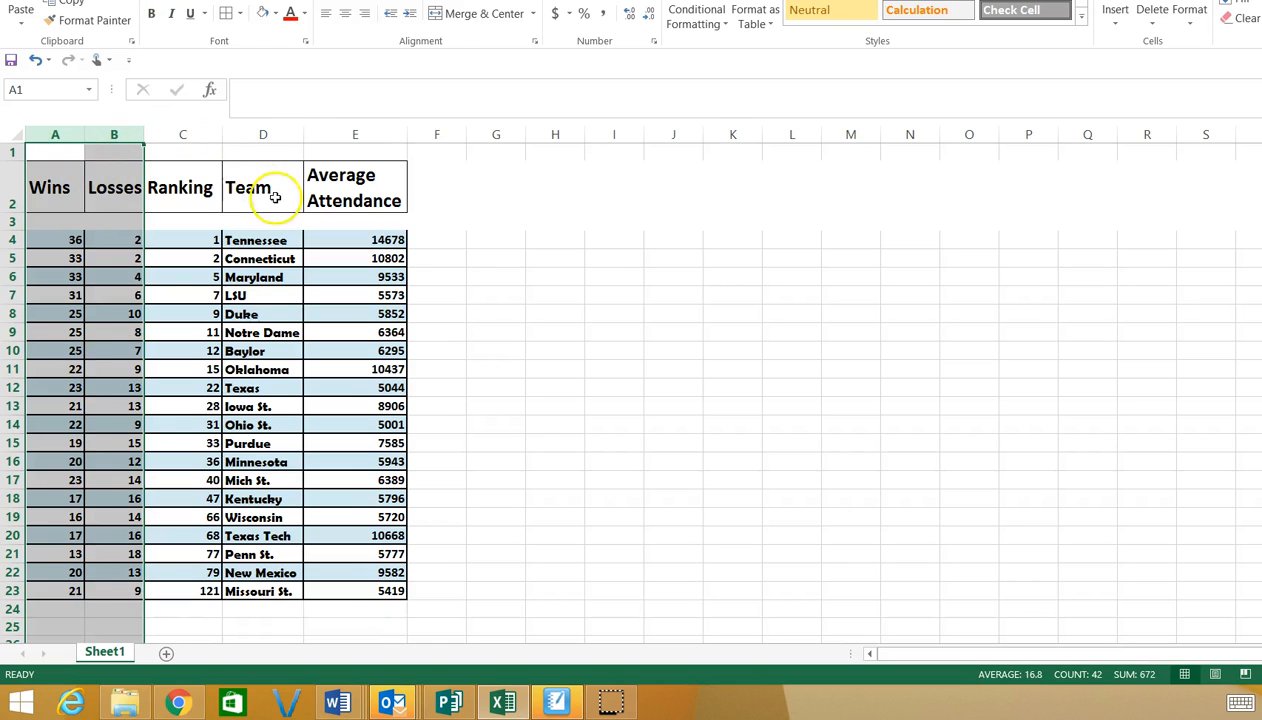
{"action": "left_click", "coordinate": [183, 134]}
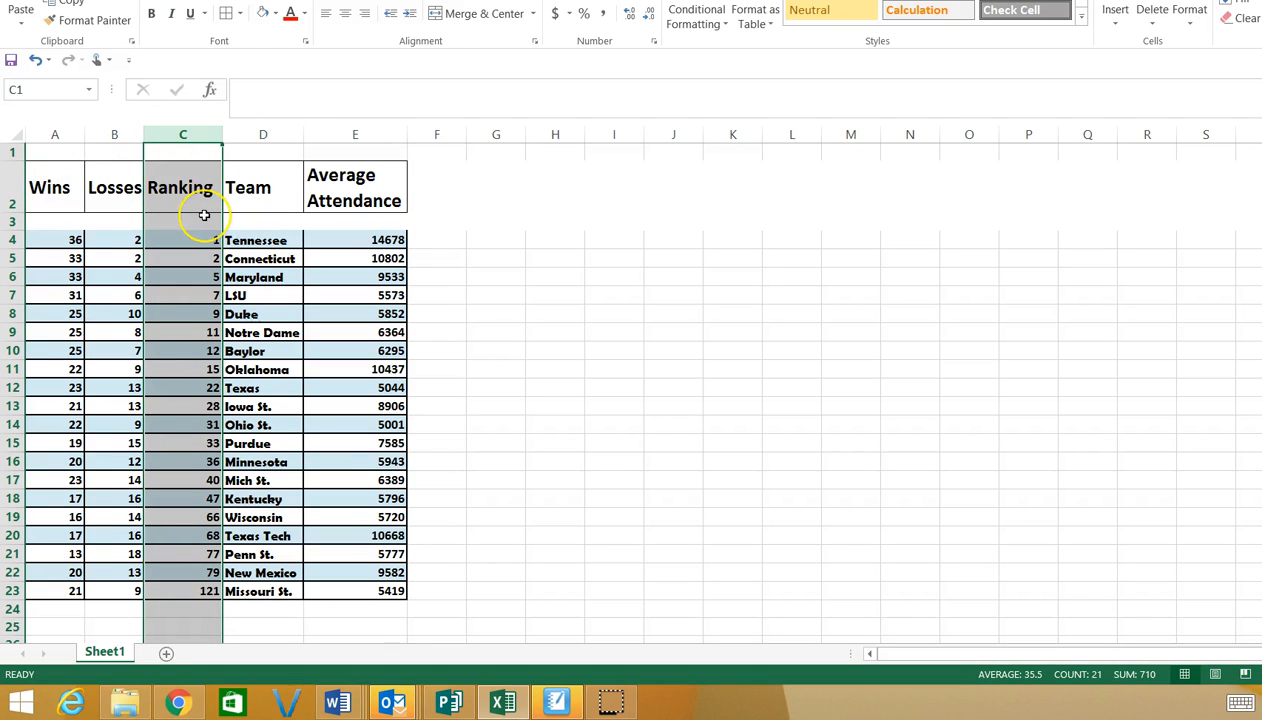
{"action": "left_click", "coordinate": [444, 202]}
{"action": "type", "text": "Winning"}
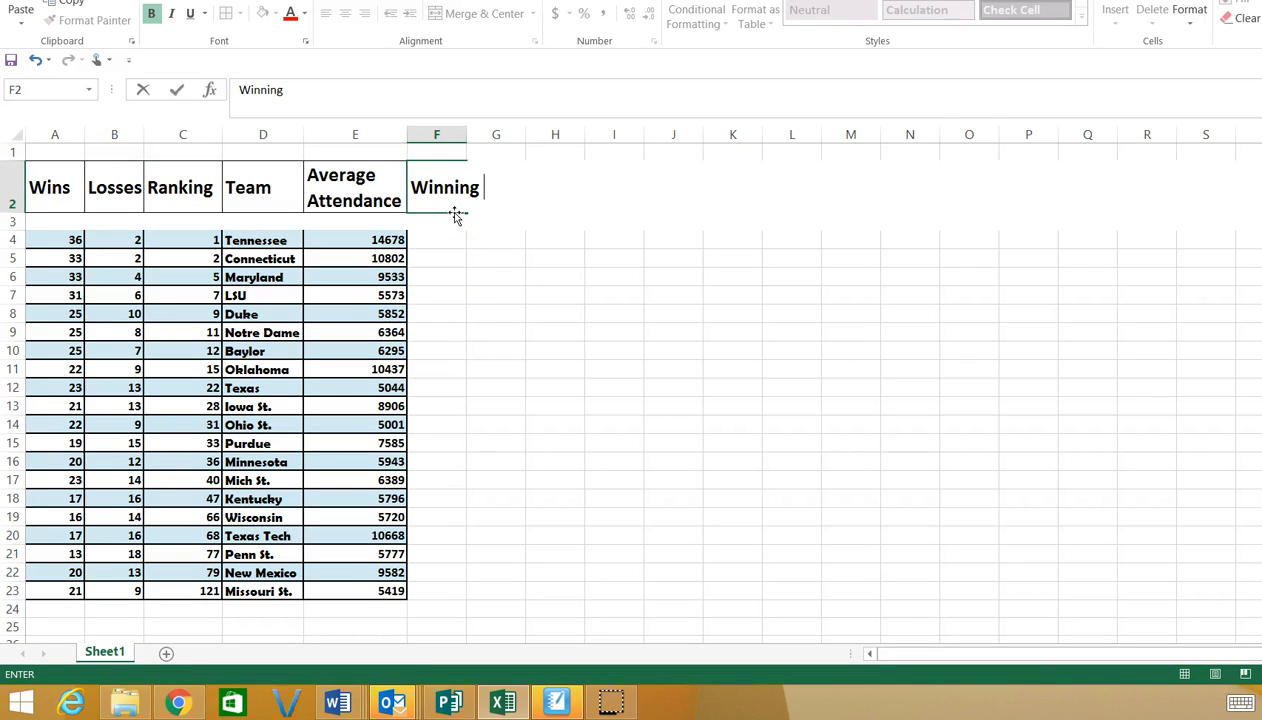
{"action": "type", "text": " PCT"}
{"action": "key", "text": "Tab"}
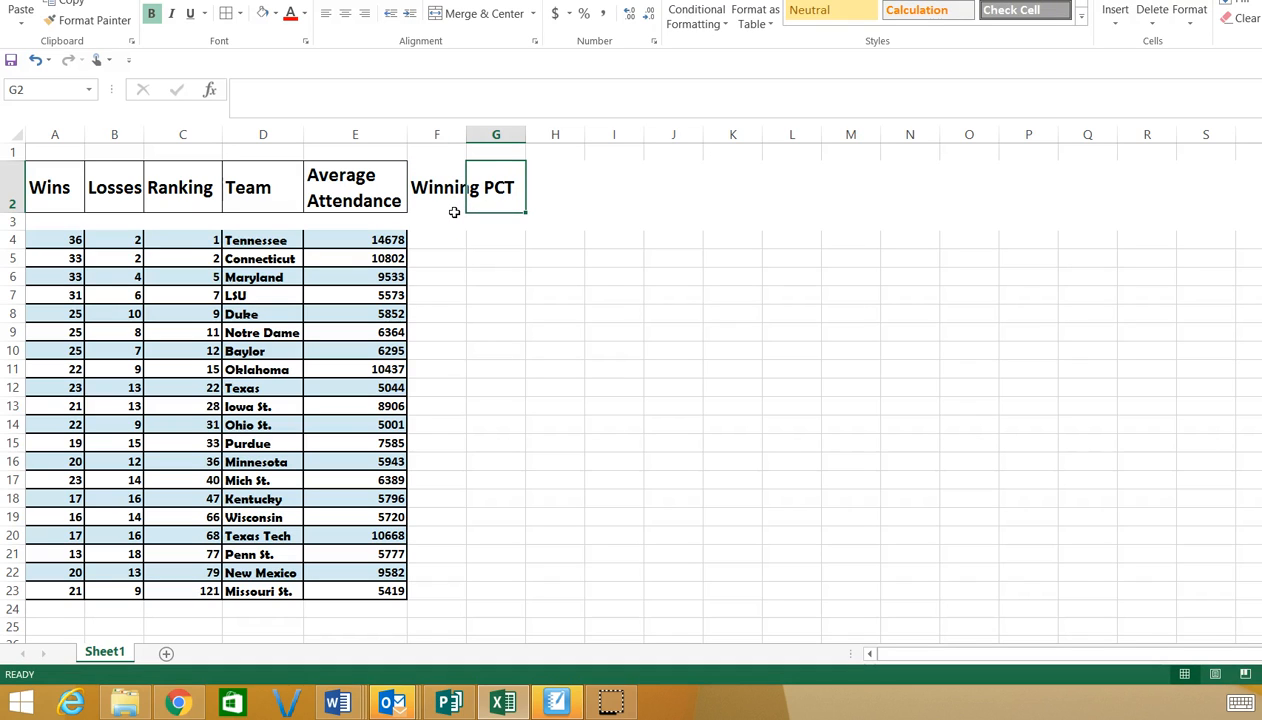
{"action": "type", "text": "Total Attend"}
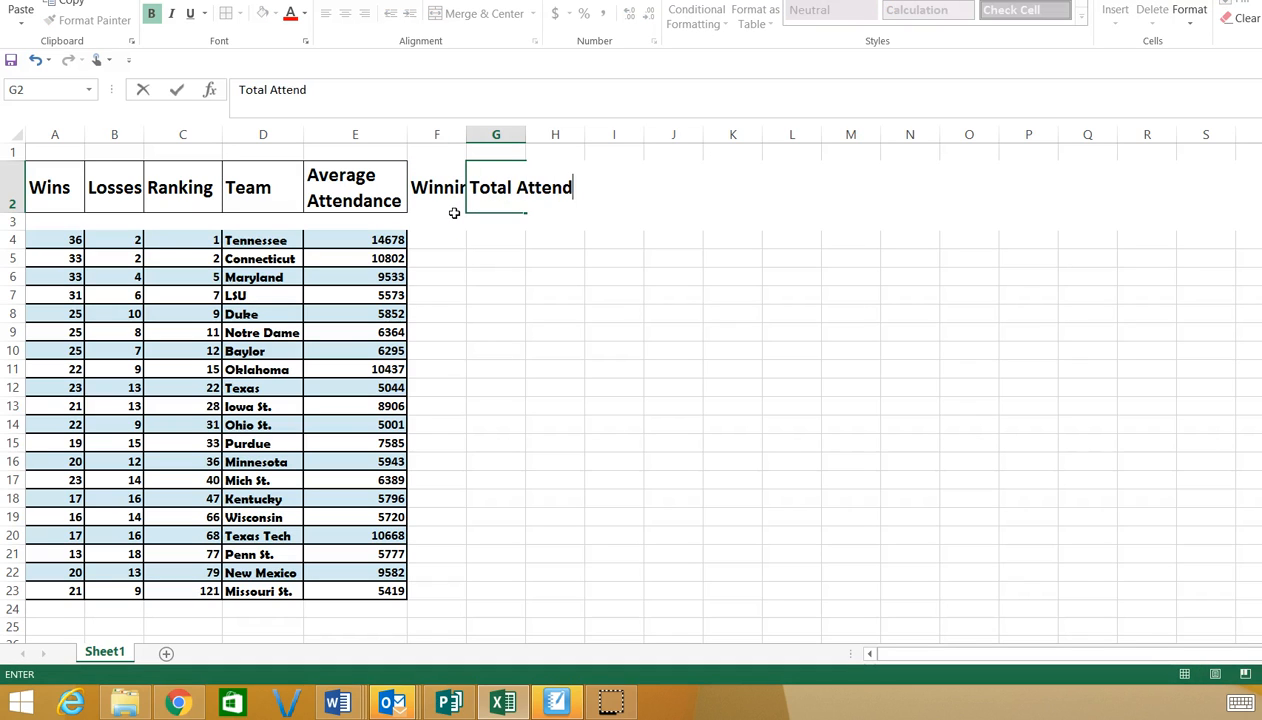
{"action": "left_click", "coordinate": [455, 217]}
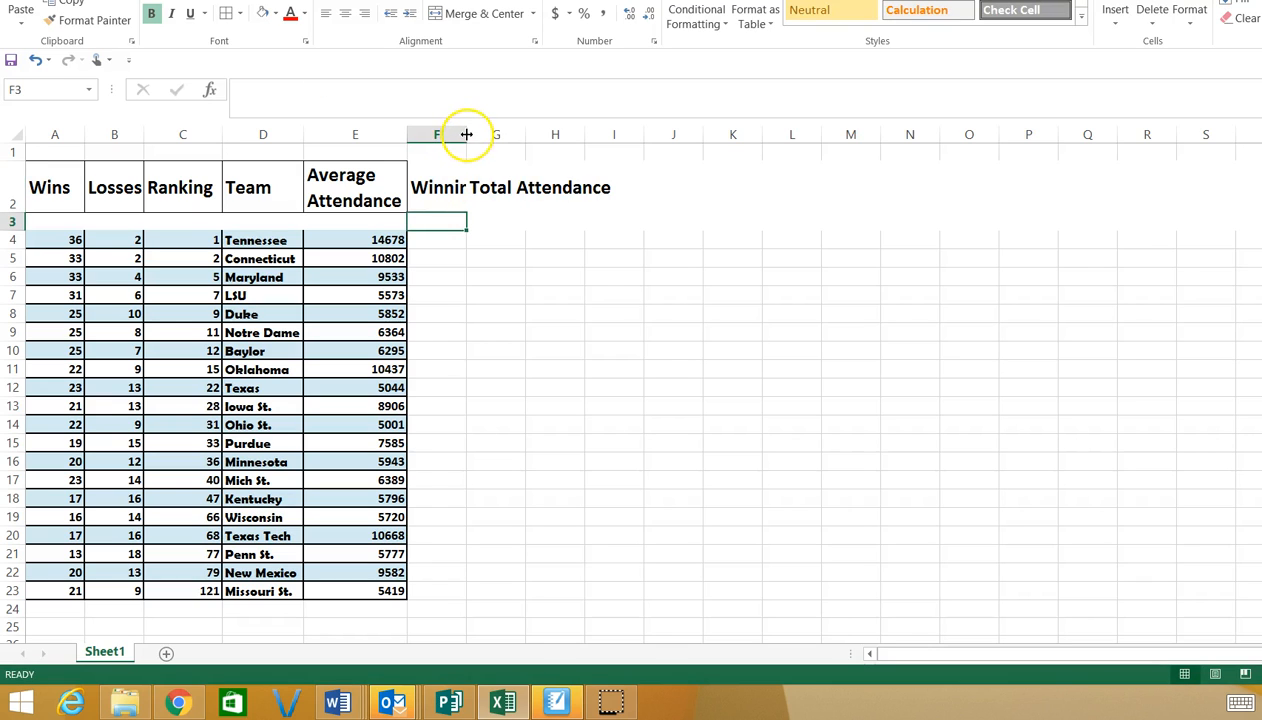
Wrap the text of the Winning PCT header in F2 and widen column F so each word fits on its own line.
{"action": "left_click", "coordinate": [439, 180]}
{"action": "left_click", "coordinate": [482, 0]}
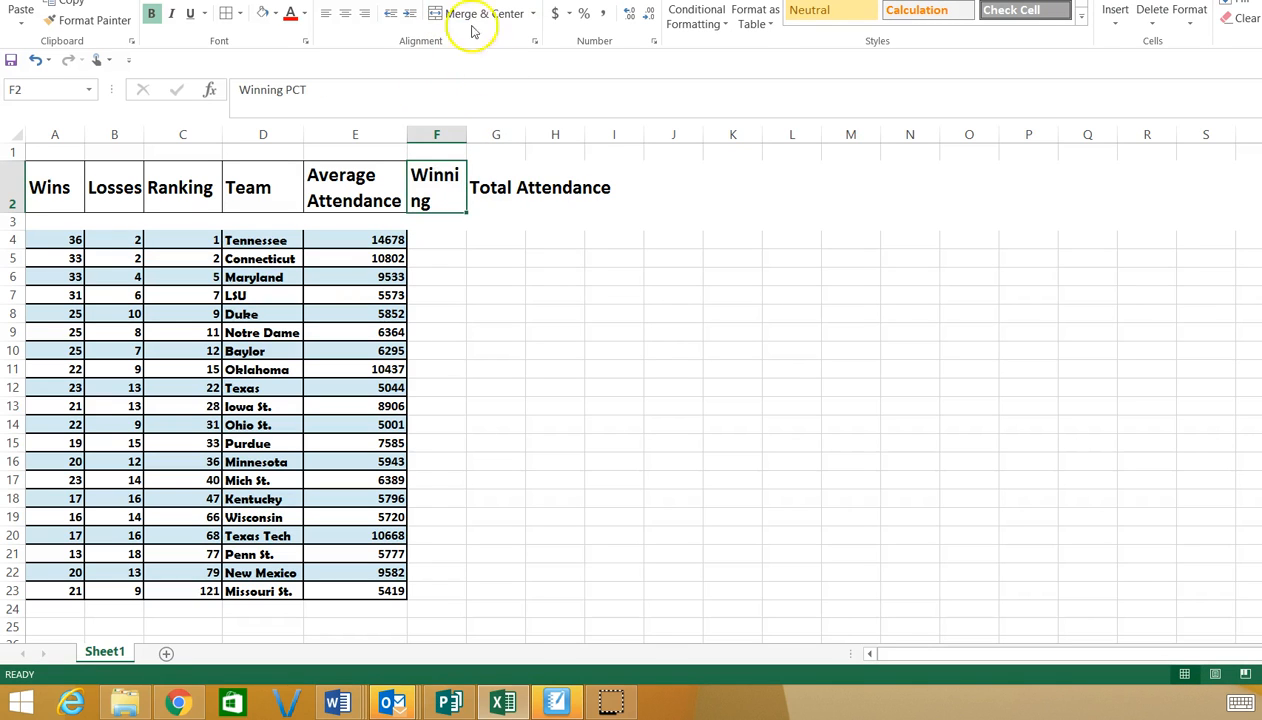
{"action": "left_click_drag", "start_coordinate": [469, 135], "coordinate": [490, 133]}
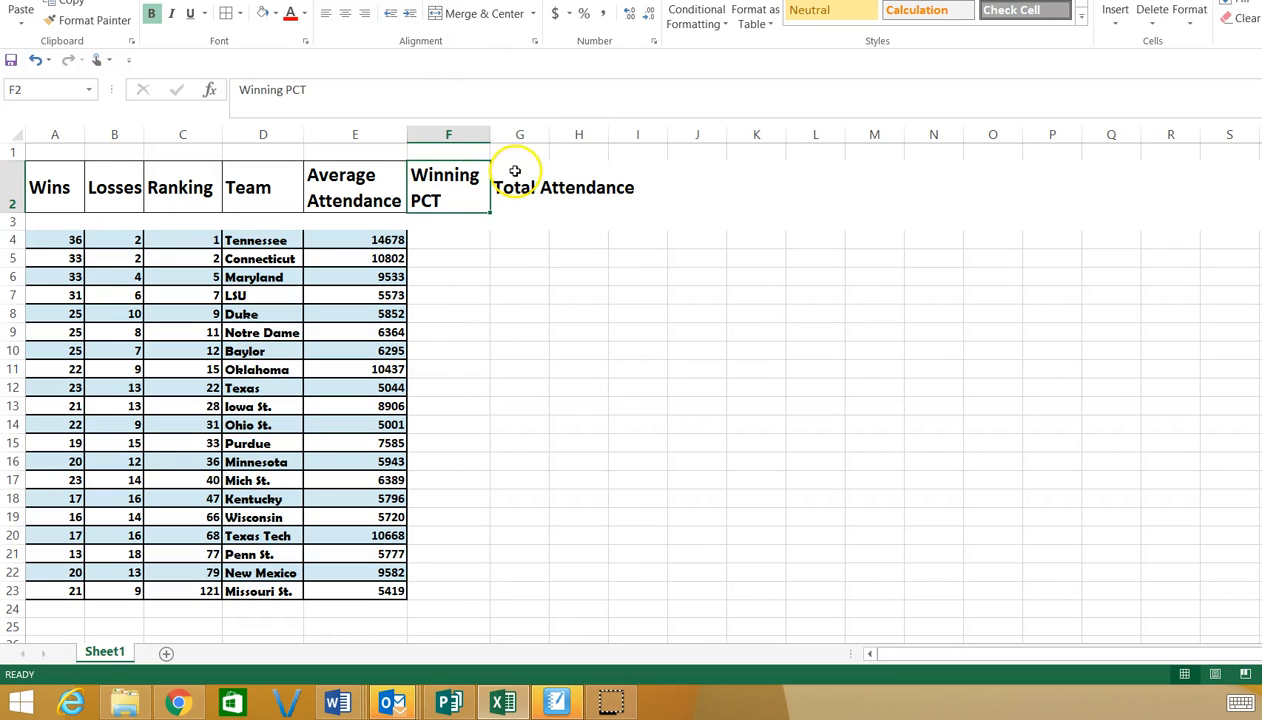
Widen column G and insert a line break between Total and Attendance in the G2 header.
{"action": "left_click", "coordinate": [510, 170]}
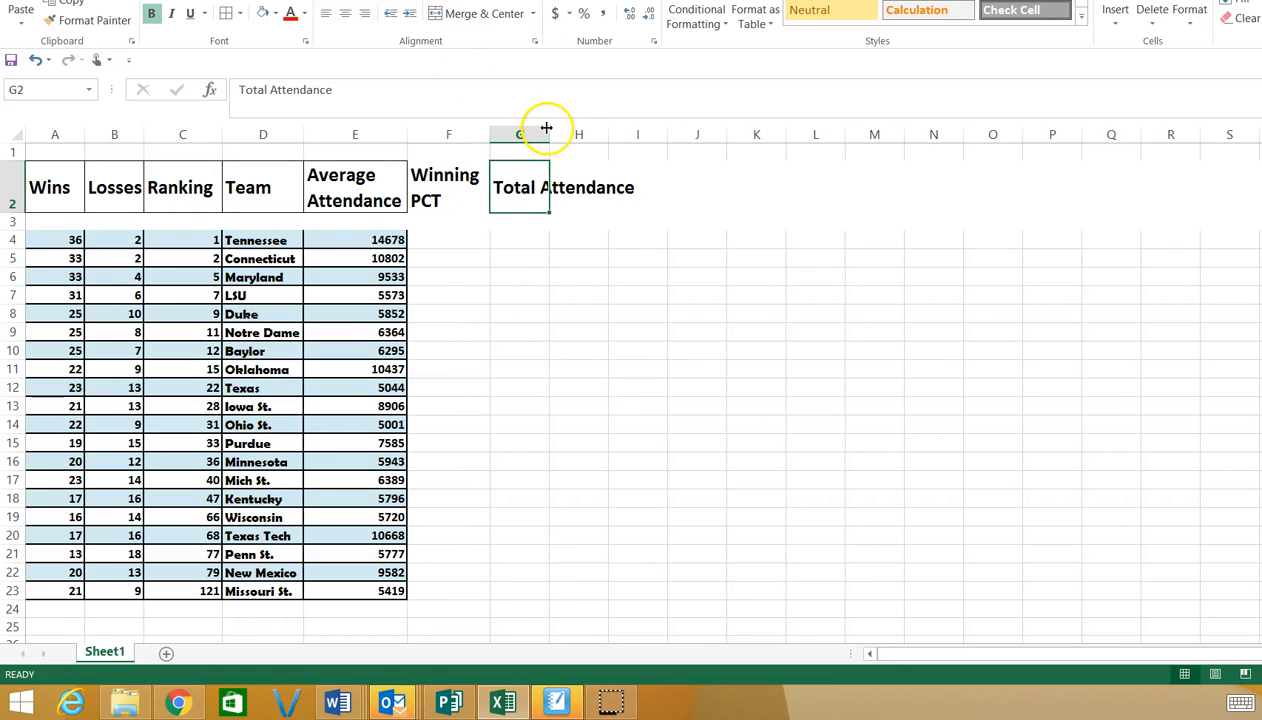
{"action": "left_click_drag", "start_coordinate": [551, 133], "coordinate": [583, 133]}
{"action": "left_click", "coordinate": [561, 176]}
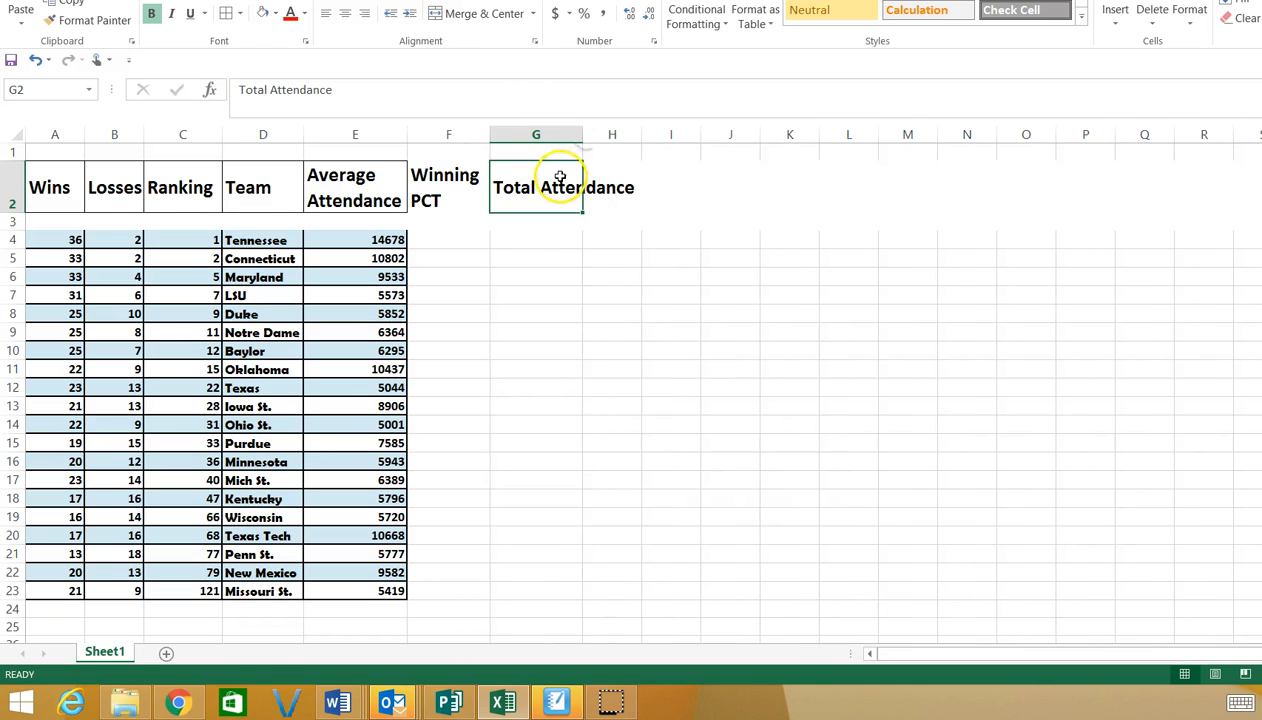
{"action": "left_click", "coordinate": [268, 89]}
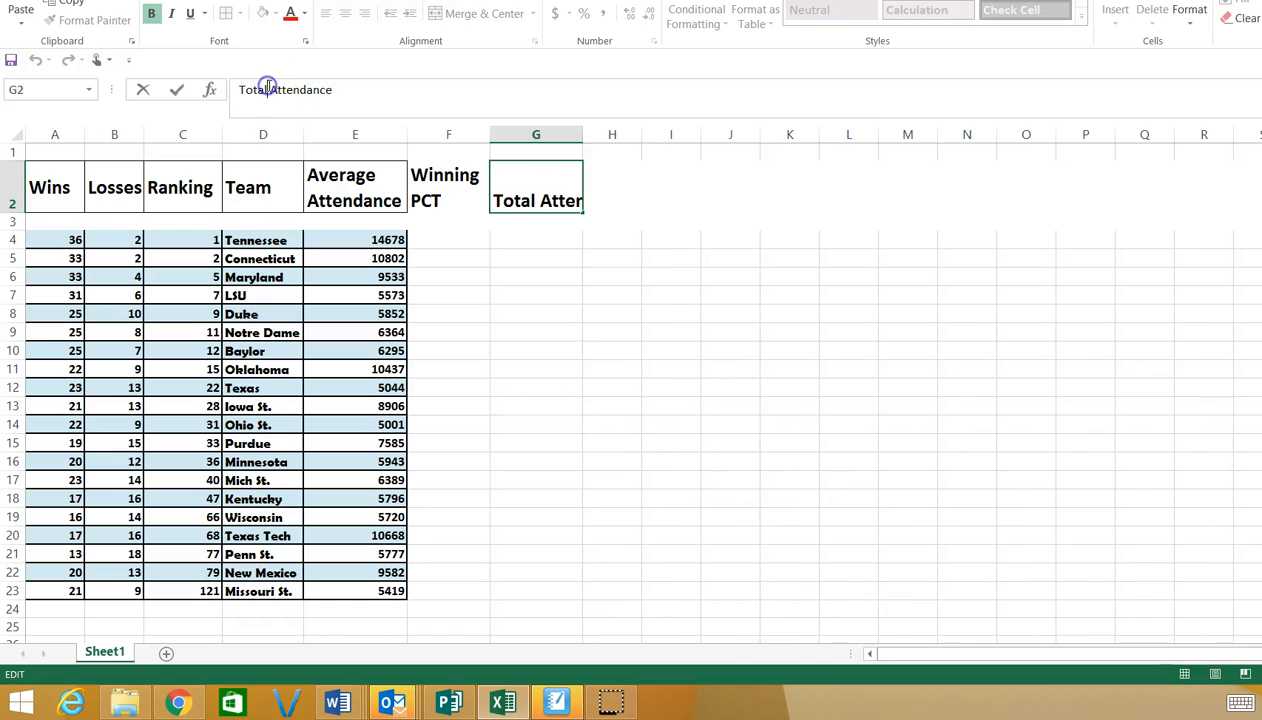
{"action": "key", "text": "alt+Return"}
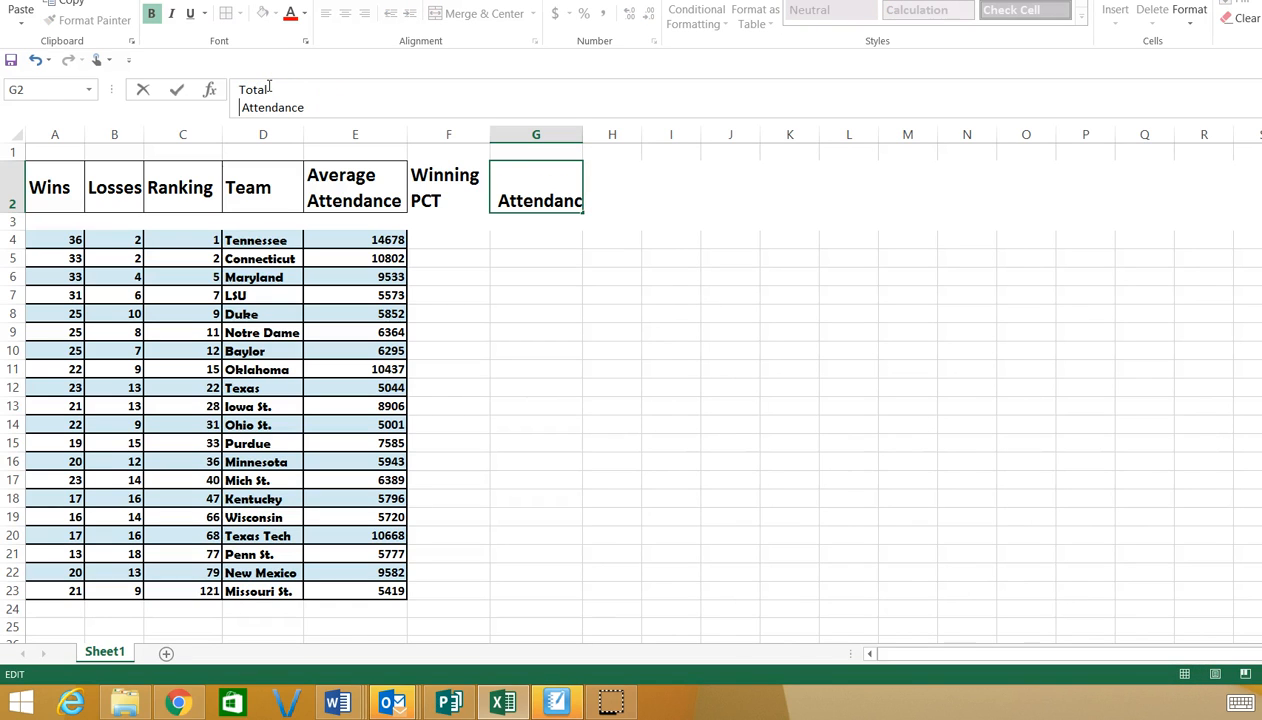
{"action": "key", "text": "Return"}
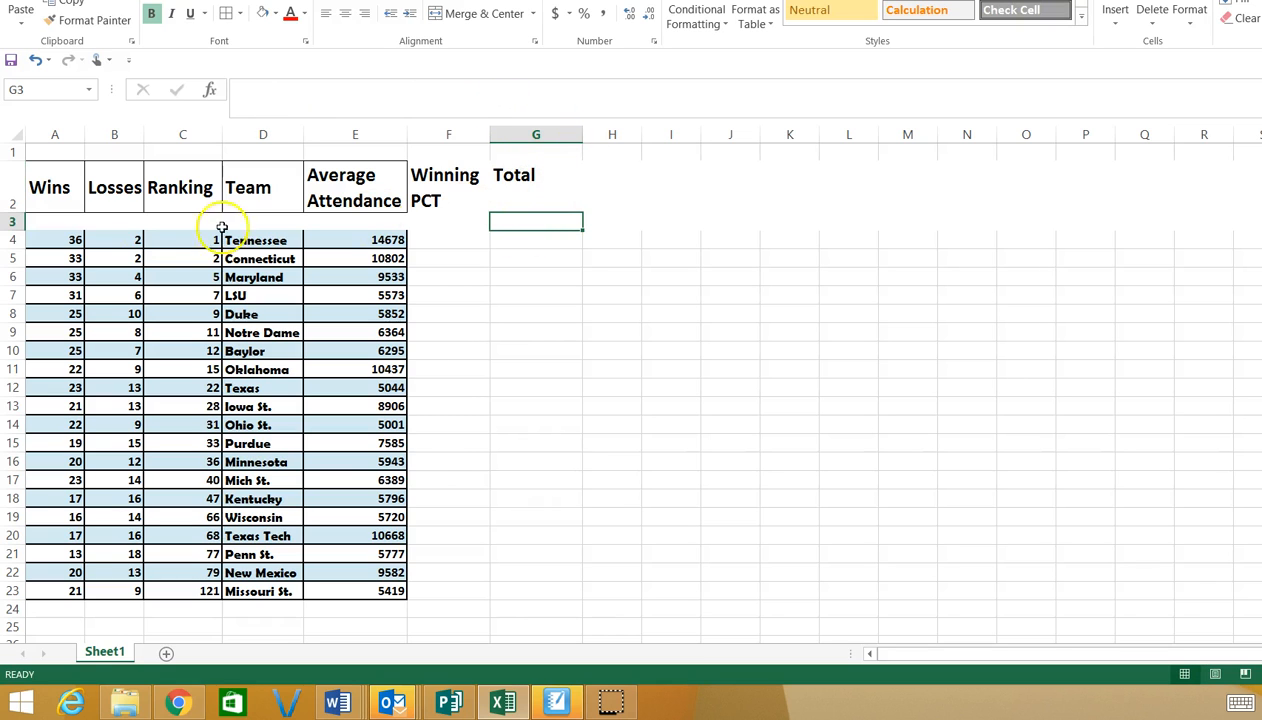
Increase the height of row 2 and fit column G's width so the whole Total Attendance header fits.
{"action": "left_click_drag", "start_coordinate": [14, 212], "coordinate": [17, 242]}
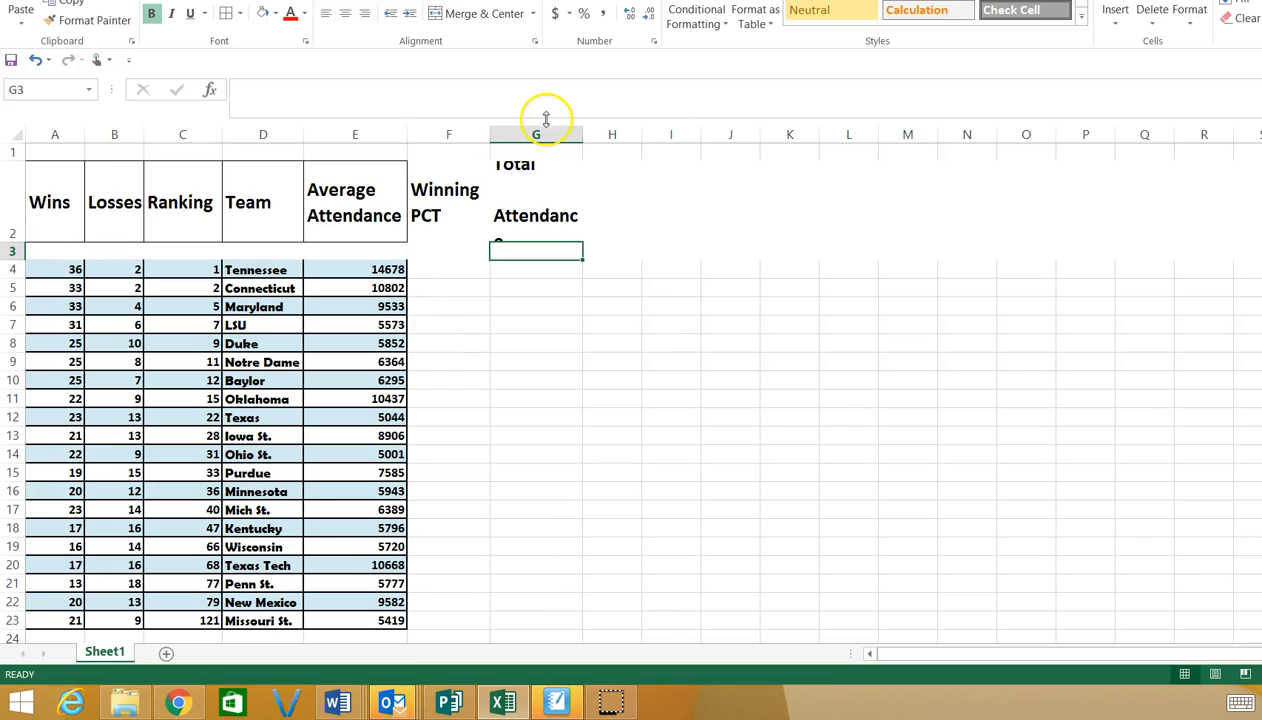
{"action": "double_click", "coordinate": [580, 133]}
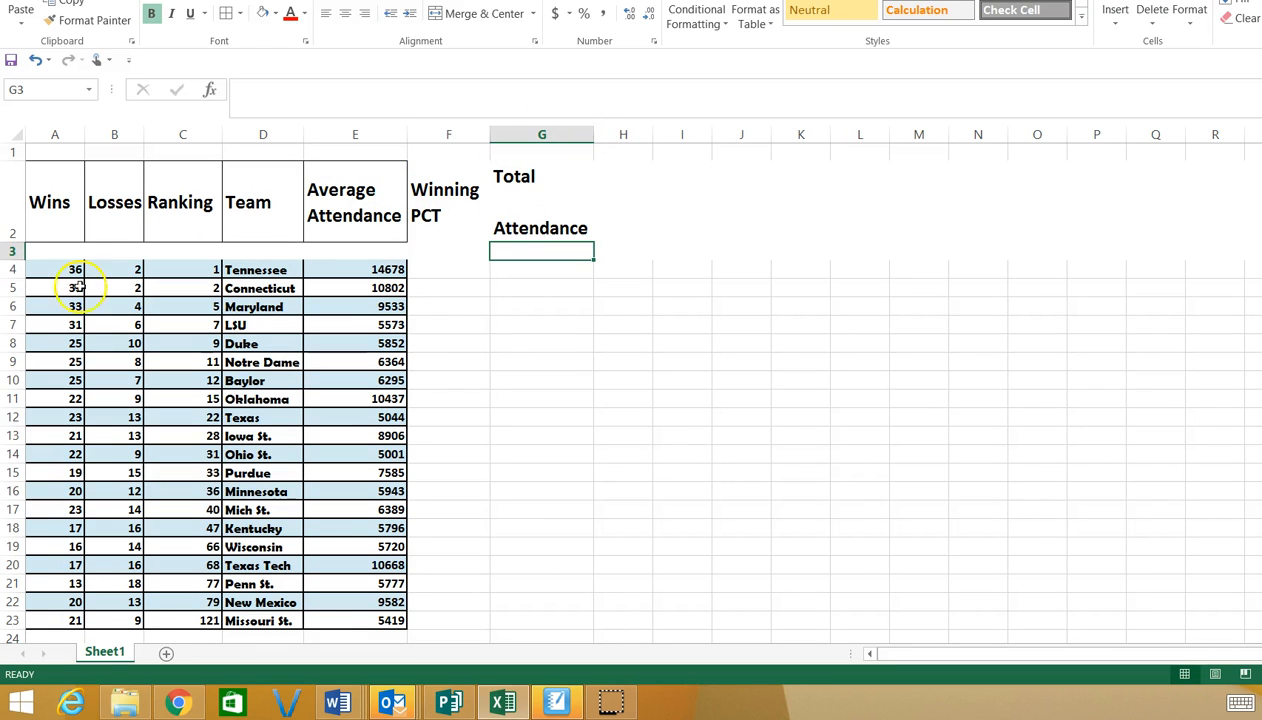
{"action": "mouse_move", "coordinate": [15, 240]}
{"action": "left_mouse_down"}
{"action": "mouse_move", "coordinate": [15, 221]}
{"action": "mouse_move", "coordinate": [15, 238]}
{"action": "left_mouse_up"}
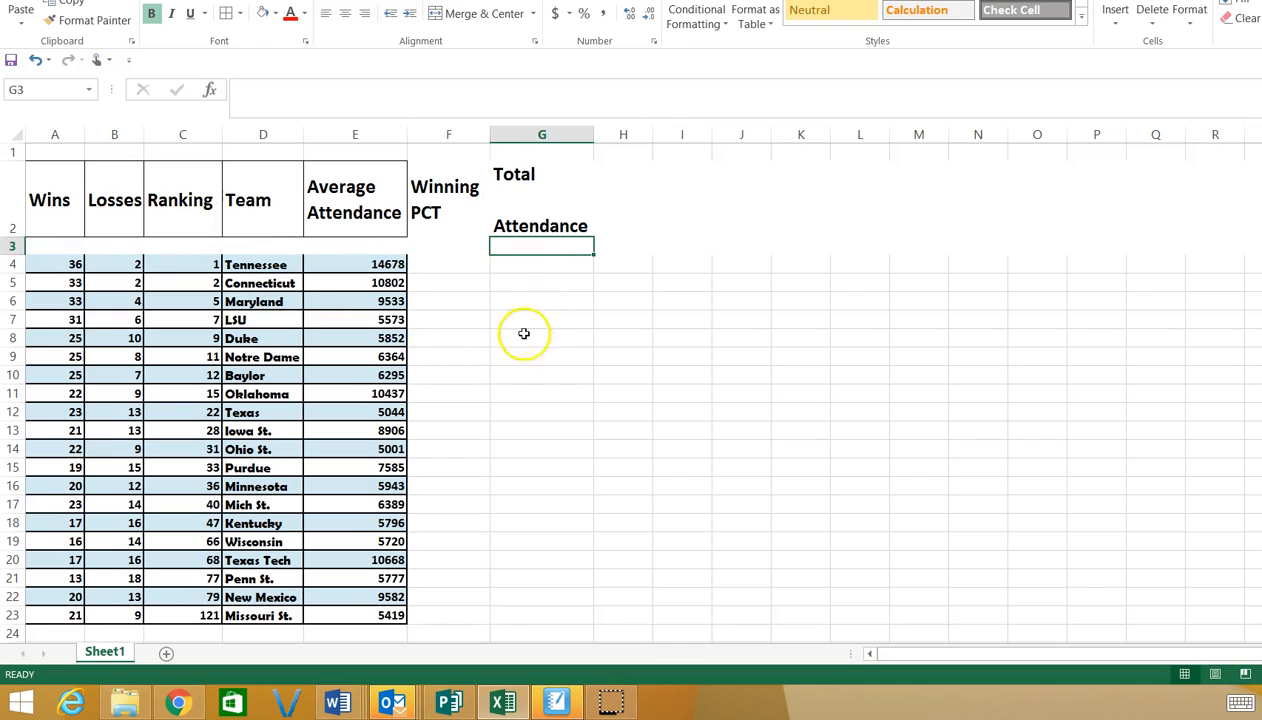
Handwrite the boxed formula "W Pct = # of wins / Total # of games" in black ink beside the table.
{"action": "left_click", "coordinate": [437, 264]}
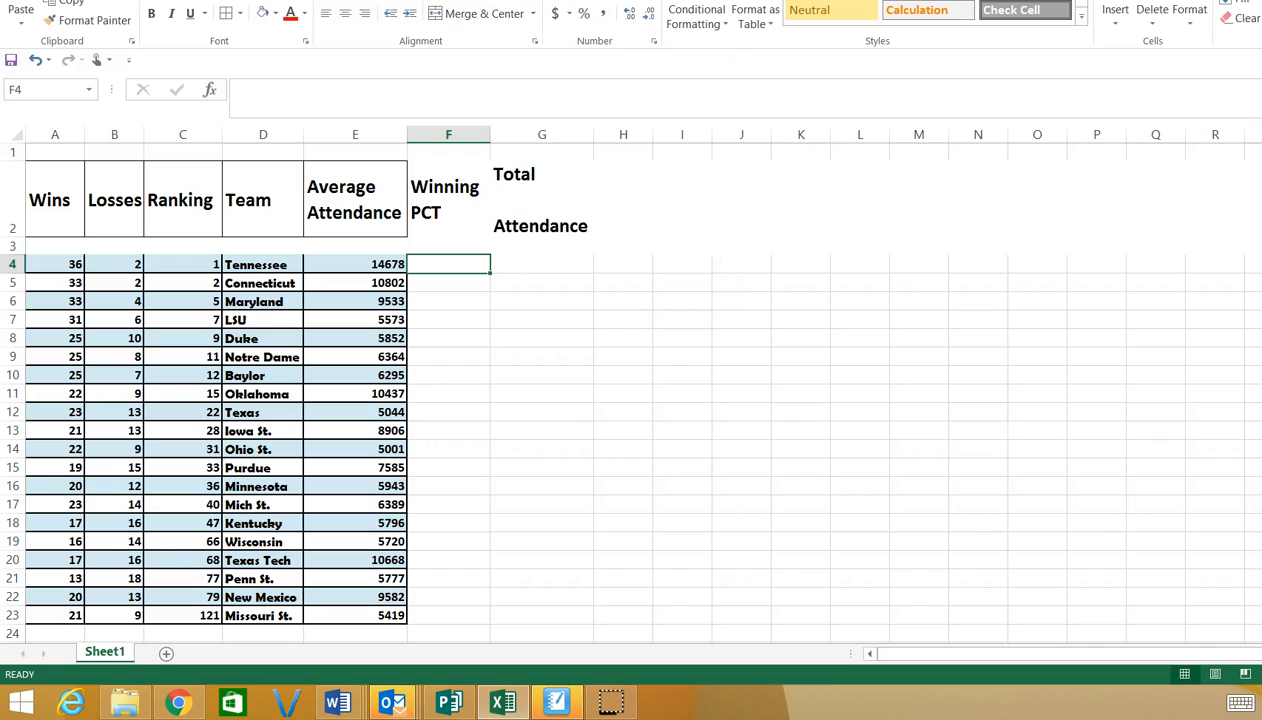
{"action": "scroll", "coordinate": [480, 14], "scroll_direction": "down", "scroll_amount": 5}
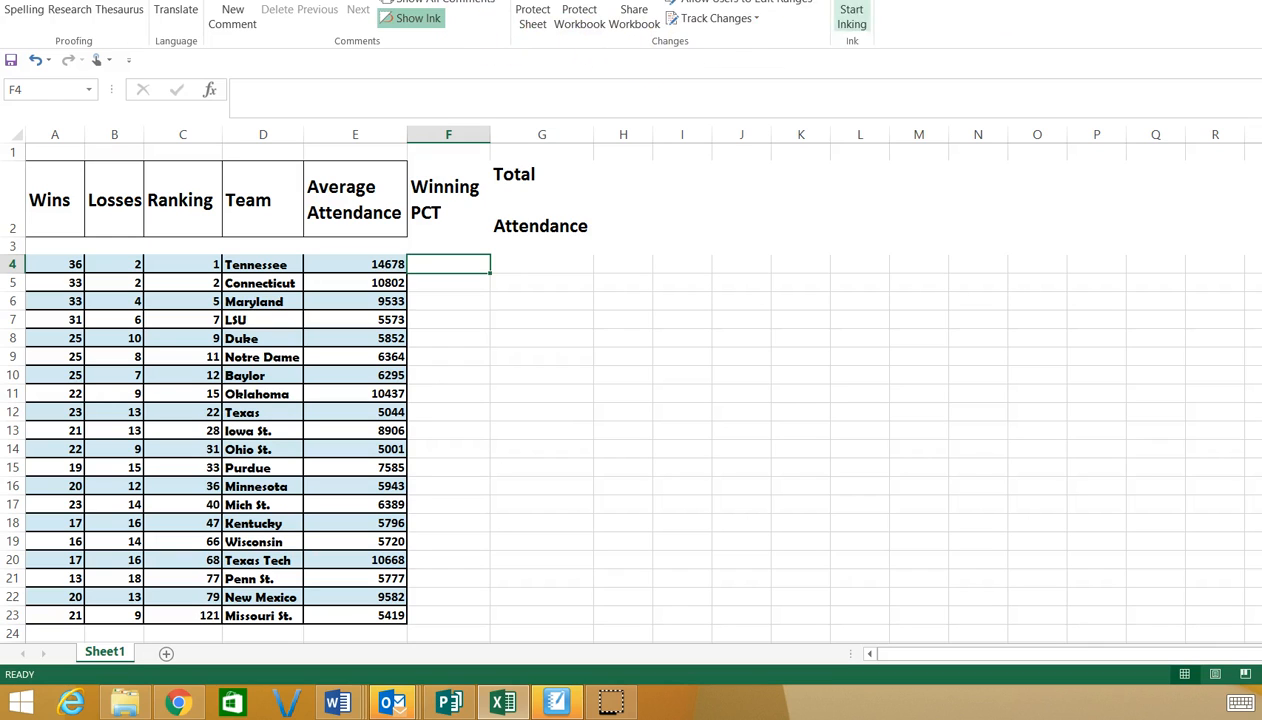
{"action": "left_click", "coordinate": [851, 16]}
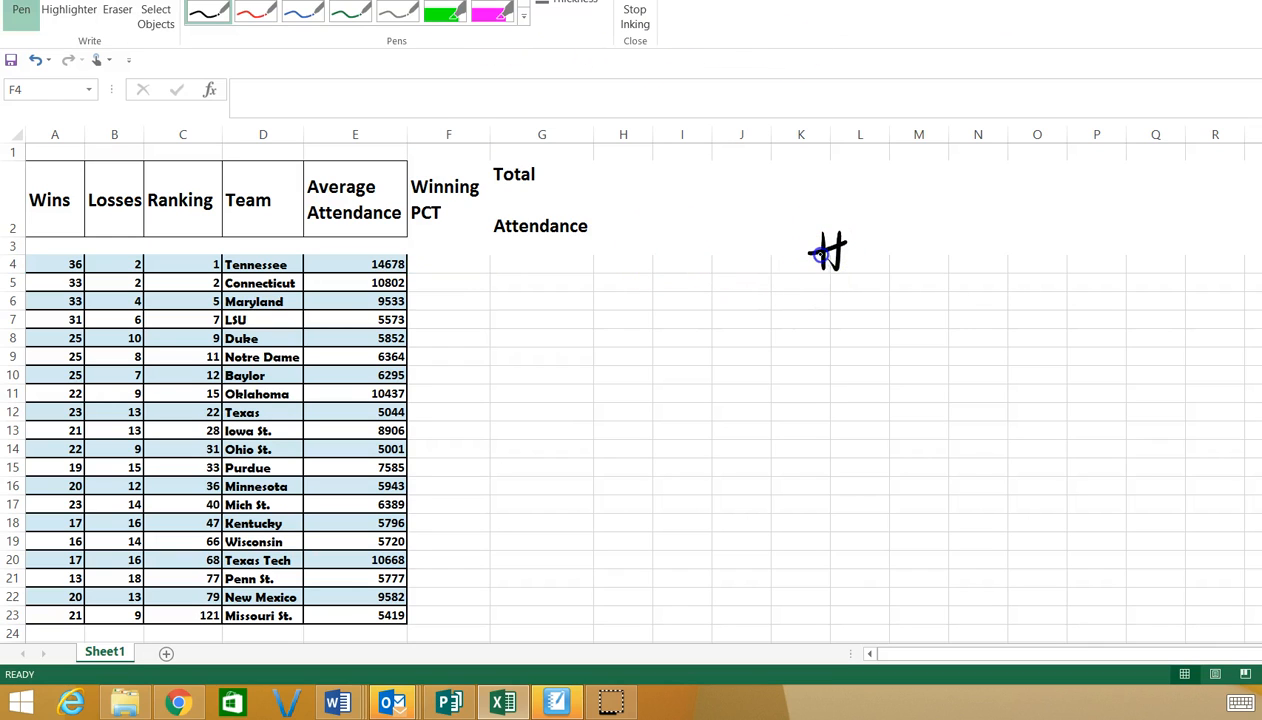
{"action": "mouse_move", "coordinate": [868, 267]}
{"action": "left_mouse_down"}
{"action": "mouse_move", "coordinate": [879, 290]}
{"action": "mouse_move", "coordinate": [955, 253]}
{"action": "mouse_move", "coordinate": [1004, 247]}
{"action": "left_mouse_up"}
{"action": "left_click", "coordinate": [978, 214]}
{"action": "left_click_drag", "start_coordinate": [795, 297], "coordinate": [1082, 289]}
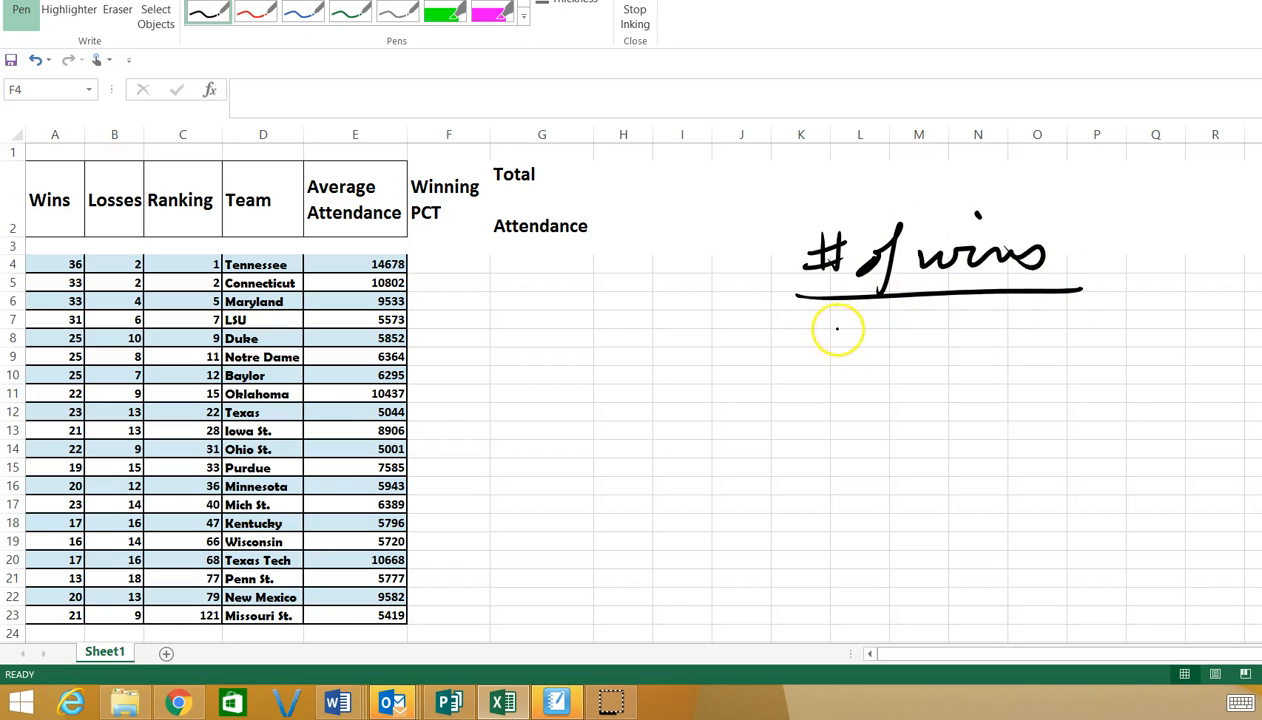
{"action": "mouse_move", "coordinate": [832, 320]}
{"action": "left_mouse_down"}
{"action": "mouse_move", "coordinate": [845, 312]}
{"action": "mouse_move", "coordinate": [859, 332]}
{"action": "mouse_move", "coordinate": [907, 343]}
{"action": "mouse_move", "coordinate": [897, 349]}
{"action": "mouse_move", "coordinate": [950, 320]}
{"action": "left_mouse_up"}
{"action": "left_click", "coordinate": [974, 334]}
{"action": "left_click_drag", "start_coordinate": [991, 359], "coordinate": [1110, 324]}
{"action": "mouse_move", "coordinate": [782, 210]}
{"action": "left_mouse_down"}
{"action": "mouse_move", "coordinate": [870, 394]}
{"action": "mouse_move", "coordinate": [1130, 214]}
{"action": "mouse_move", "coordinate": [815, 209]}
{"action": "left_mouse_up"}
{"action": "mouse_move", "coordinate": [683, 298]}
{"action": "left_mouse_down"}
{"action": "mouse_move", "coordinate": [686, 324]}
{"action": "mouse_move", "coordinate": [738, 290]}
{"action": "mouse_move", "coordinate": [800, 293]}
{"action": "left_mouse_up"}
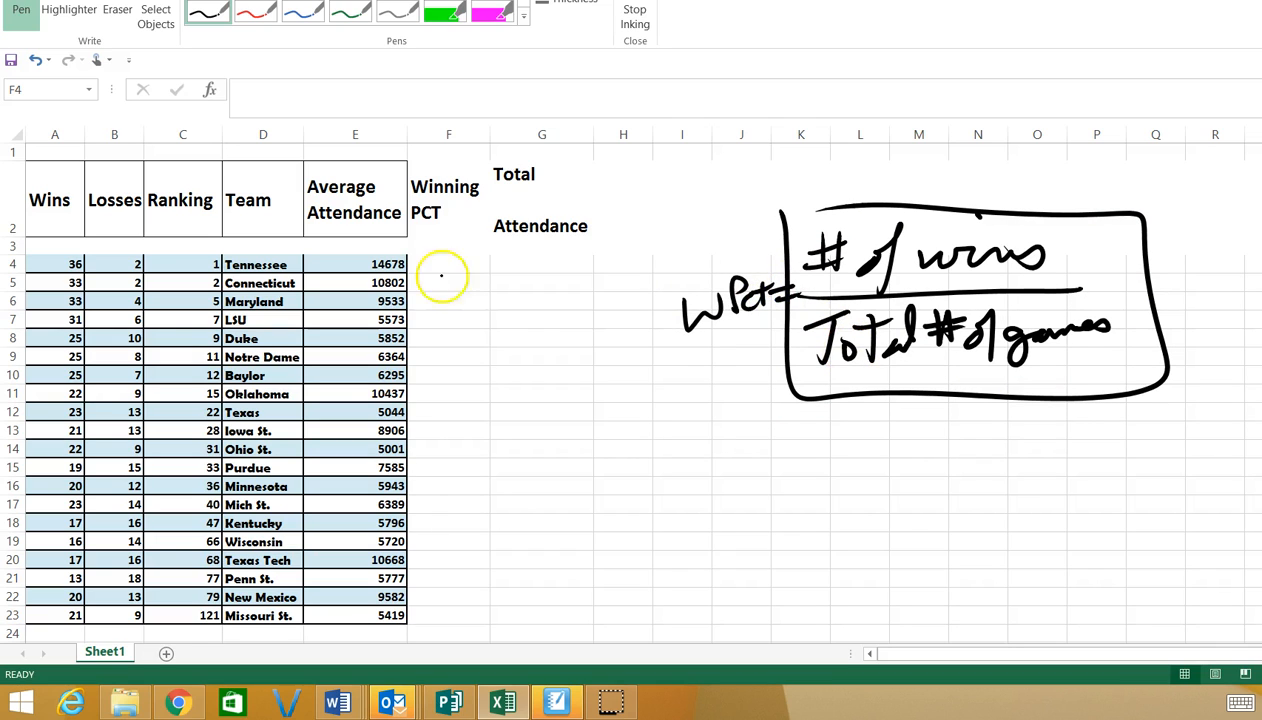
Ink boxes with equals signs around F4 and G4, circle the value in E4 and draw an arrow to "Total # of games".
{"action": "mouse_move", "coordinate": [417, 245]}
{"action": "left_mouse_down"}
{"action": "mouse_move", "coordinate": [478, 280]}
{"action": "mouse_move", "coordinate": [411, 245]}
{"action": "mouse_move", "coordinate": [430, 265]}
{"action": "left_mouse_up"}
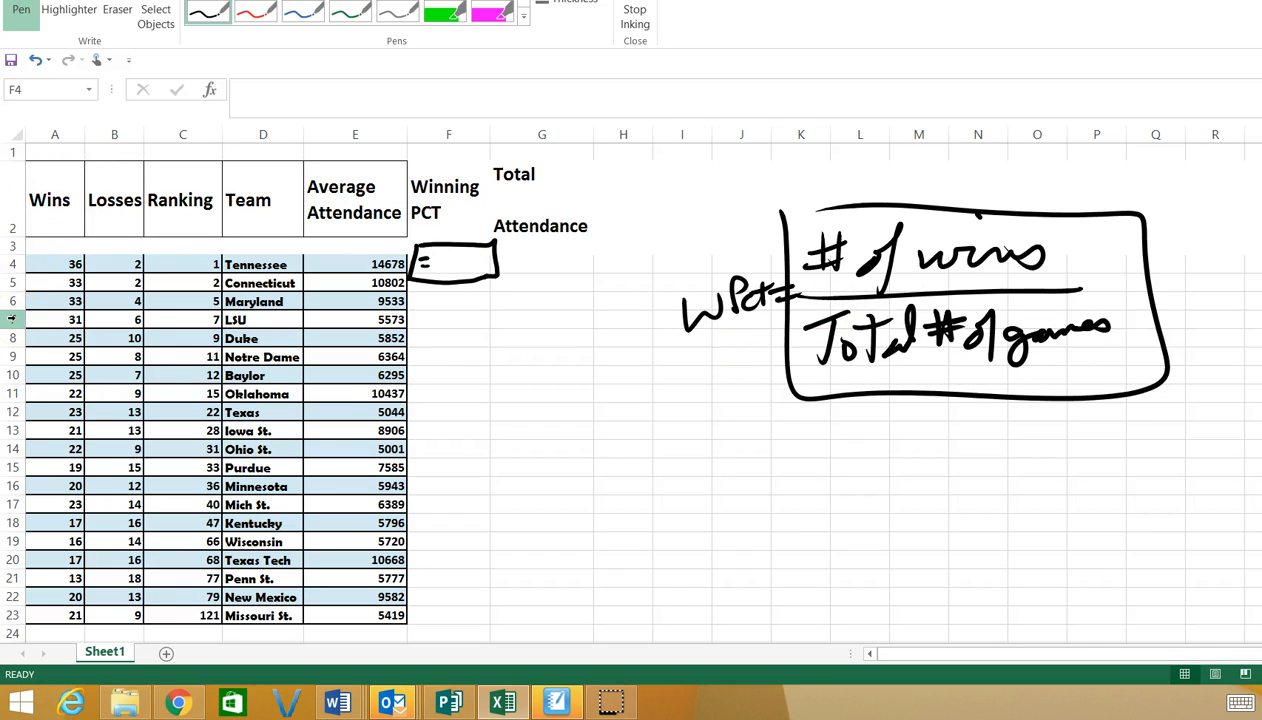
{"action": "mouse_move", "coordinate": [515, 256]}
{"action": "left_mouse_down"}
{"action": "mouse_move", "coordinate": [597, 273]}
{"action": "mouse_move", "coordinate": [530, 242]}
{"action": "mouse_move", "coordinate": [502, 245]}
{"action": "left_mouse_up"}
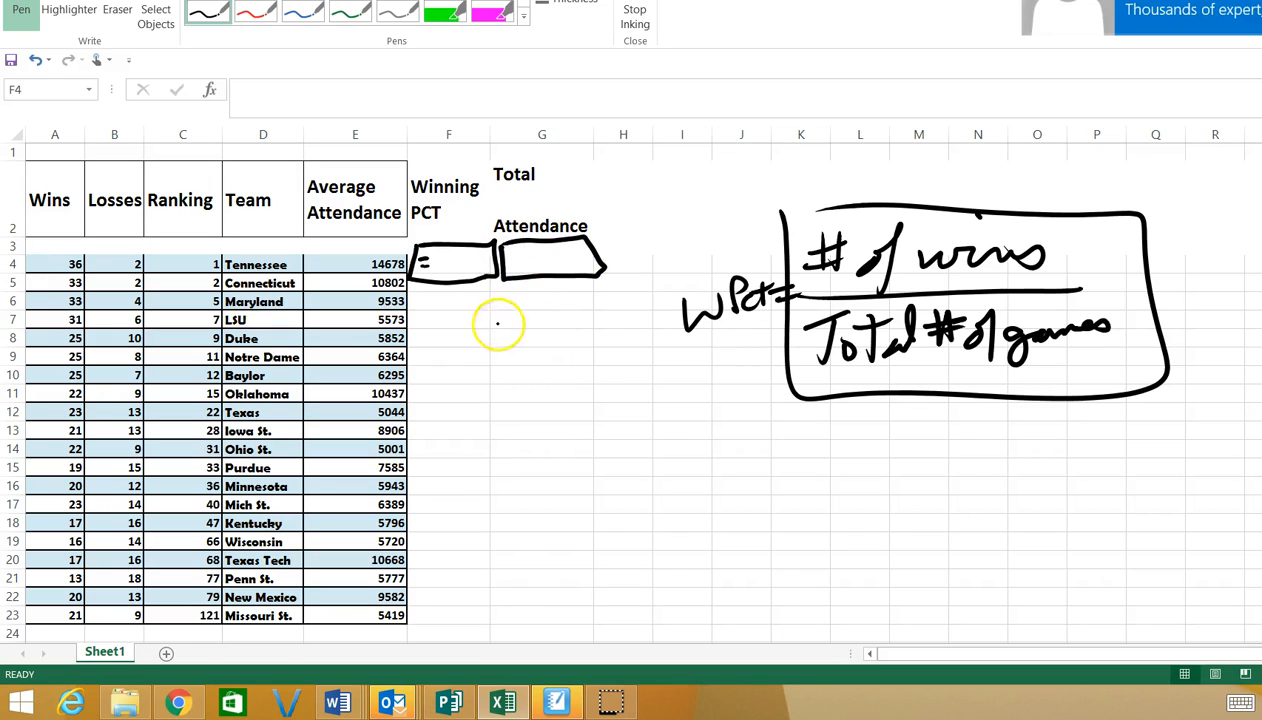
{"action": "mouse_move", "coordinate": [402, 242]}
{"action": "left_mouse_down"}
{"action": "mouse_move", "coordinate": [352, 259]}
{"action": "mouse_move", "coordinate": [404, 248]}
{"action": "left_mouse_up"}
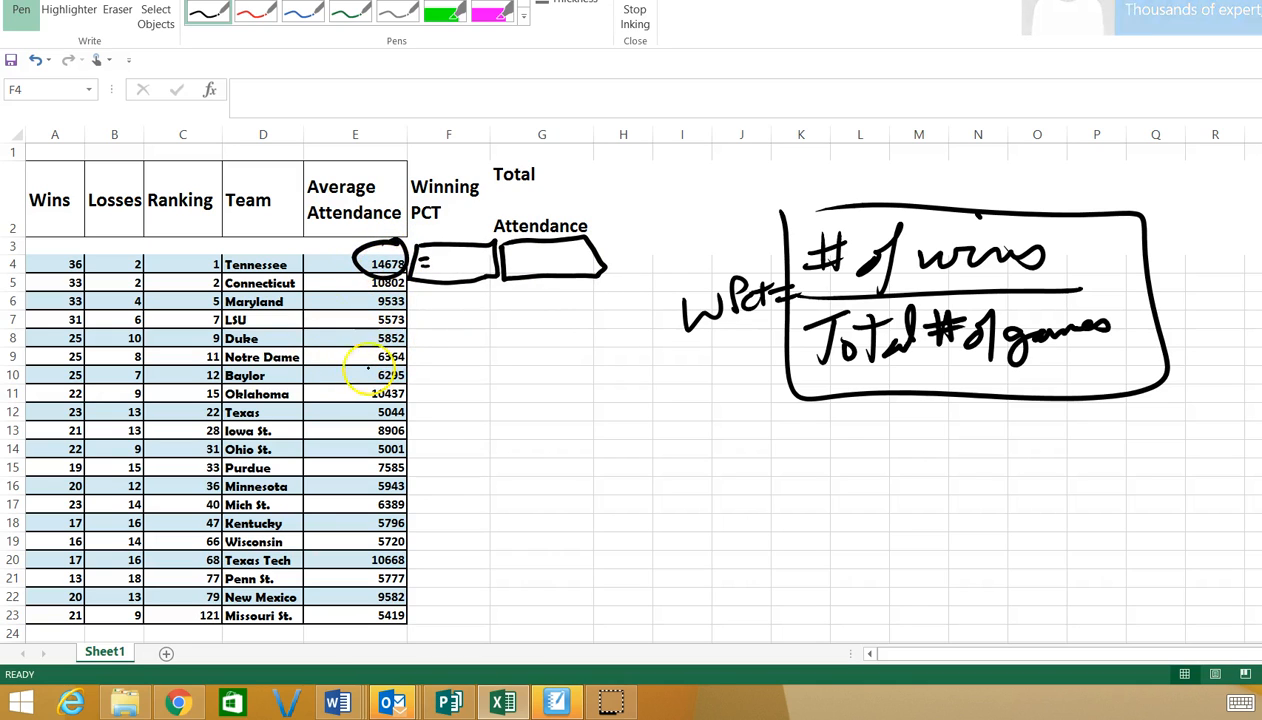
{"action": "mouse_move", "coordinate": [776, 447]}
{"action": "left_mouse_down"}
{"action": "mouse_move", "coordinate": [848, 372]}
{"action": "mouse_move", "coordinate": [848, 402]}
{"action": "left_mouse_up"}
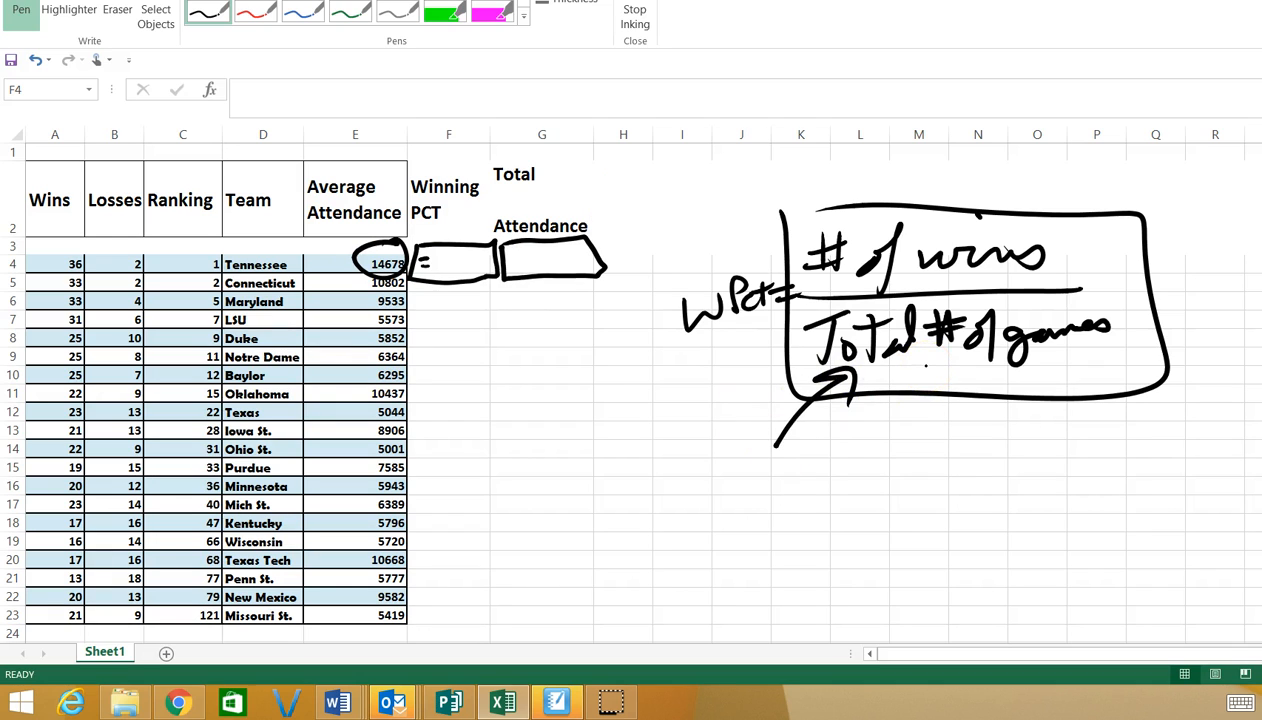
{"action": "left_click_drag", "start_coordinate": [507, 256], "coordinate": [520, 256]}
{"action": "left_click_drag", "start_coordinate": [507, 266], "coordinate": [521, 266]}
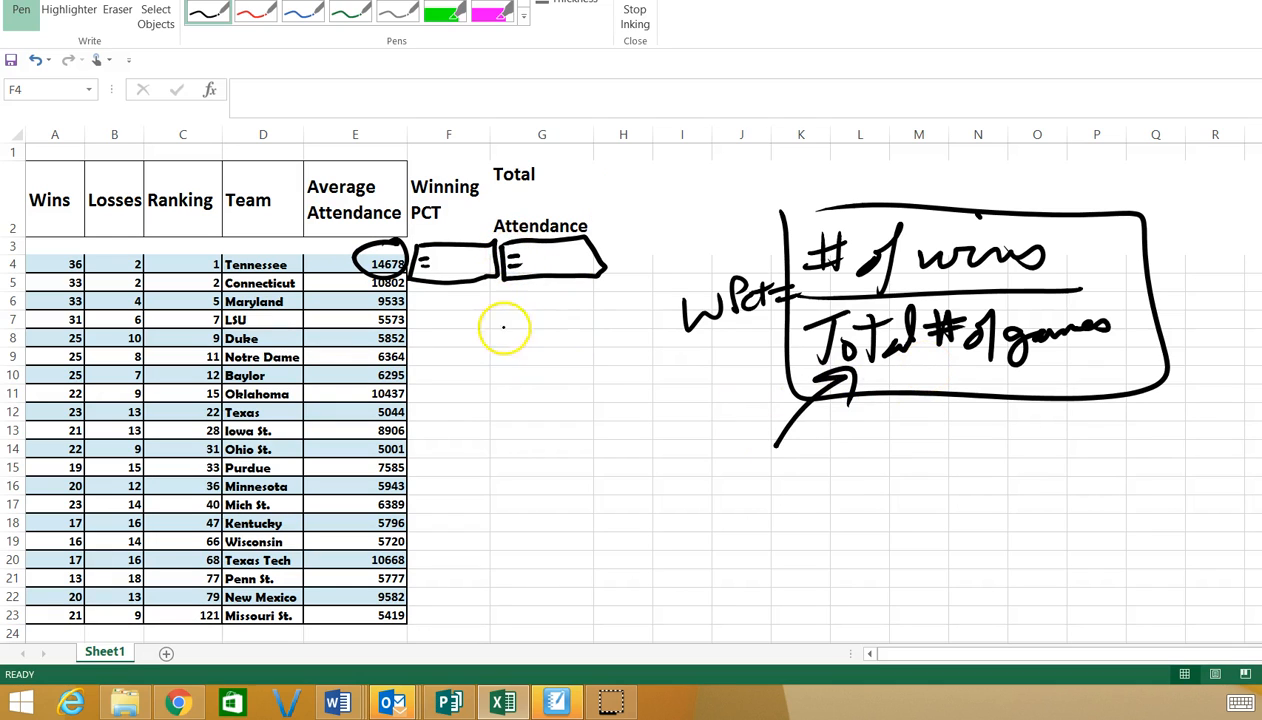
Draw ink arrows down columns F and G from row 4 to row 23.
{"action": "left_click_drag", "start_coordinate": [448, 296], "coordinate": [448, 620]}
{"action": "mouse_move", "coordinate": [437, 568]}
{"action": "left_mouse_down"}
{"action": "mouse_move", "coordinate": [453, 622]}
{"action": "mouse_move", "coordinate": [465, 608]}
{"action": "left_mouse_up"}
{"action": "left_click_drag", "start_coordinate": [572, 345], "coordinate": [569, 620]}
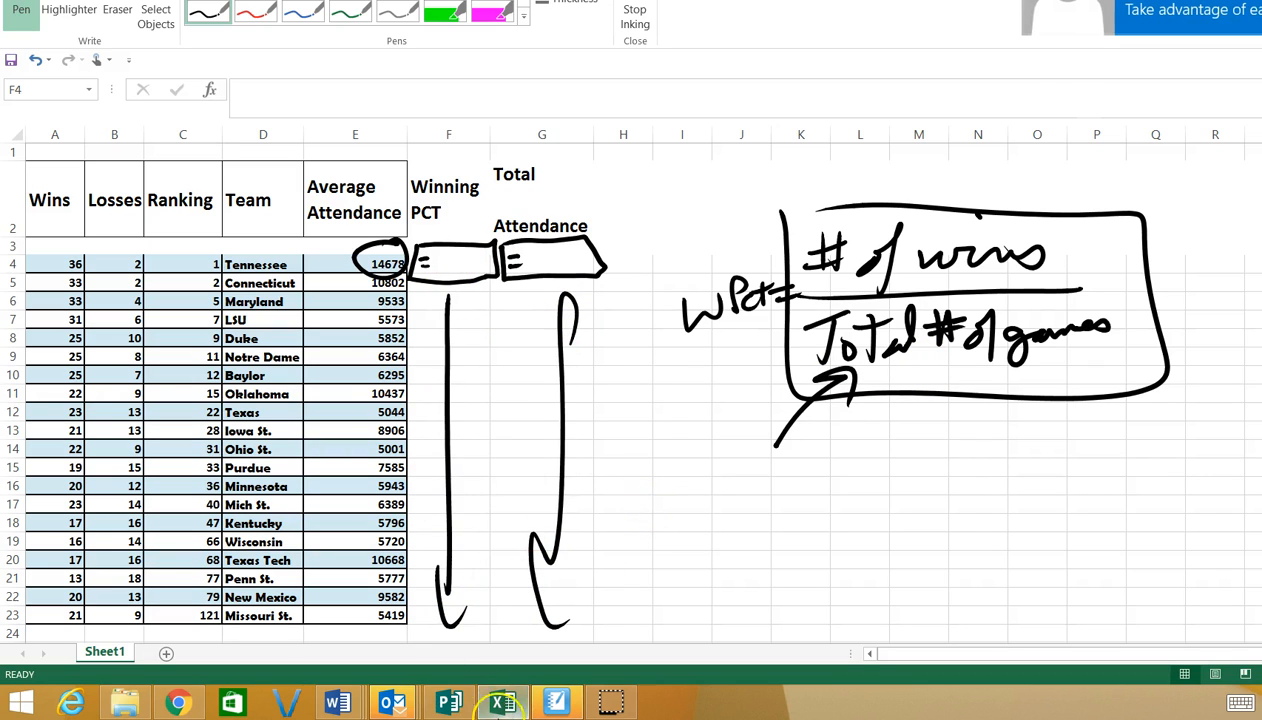
Switch to the Word assignment document to review the numbered instructions, and return to the Excel sheet.
{"action": "mouse_move", "coordinate": [333, 705]}
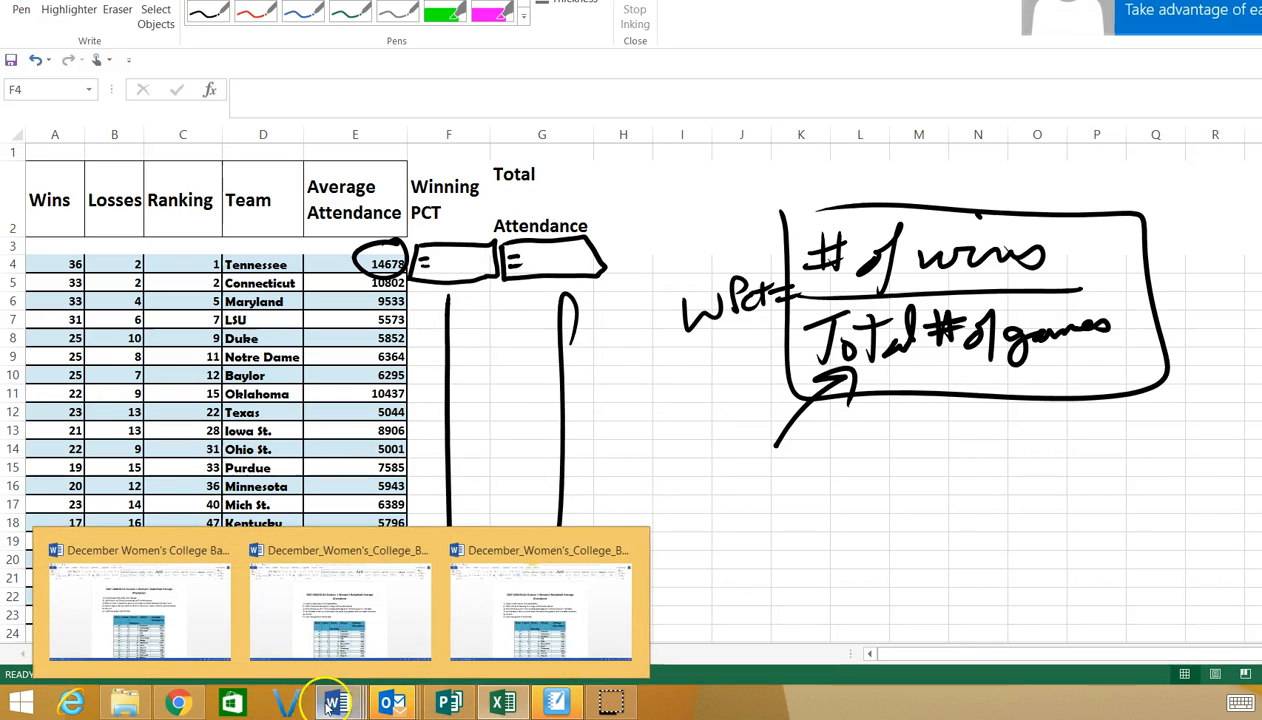
{"action": "left_click", "coordinate": [503, 592]}
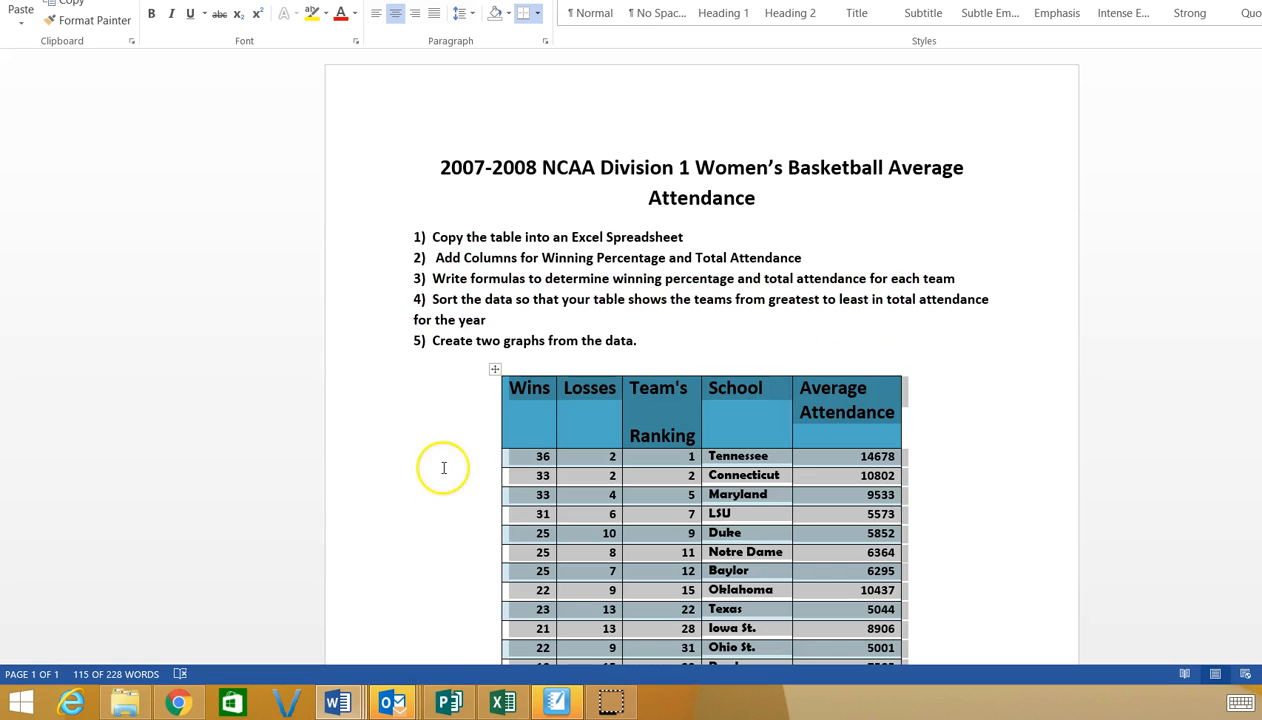
{"action": "left_click", "coordinate": [502, 703]}
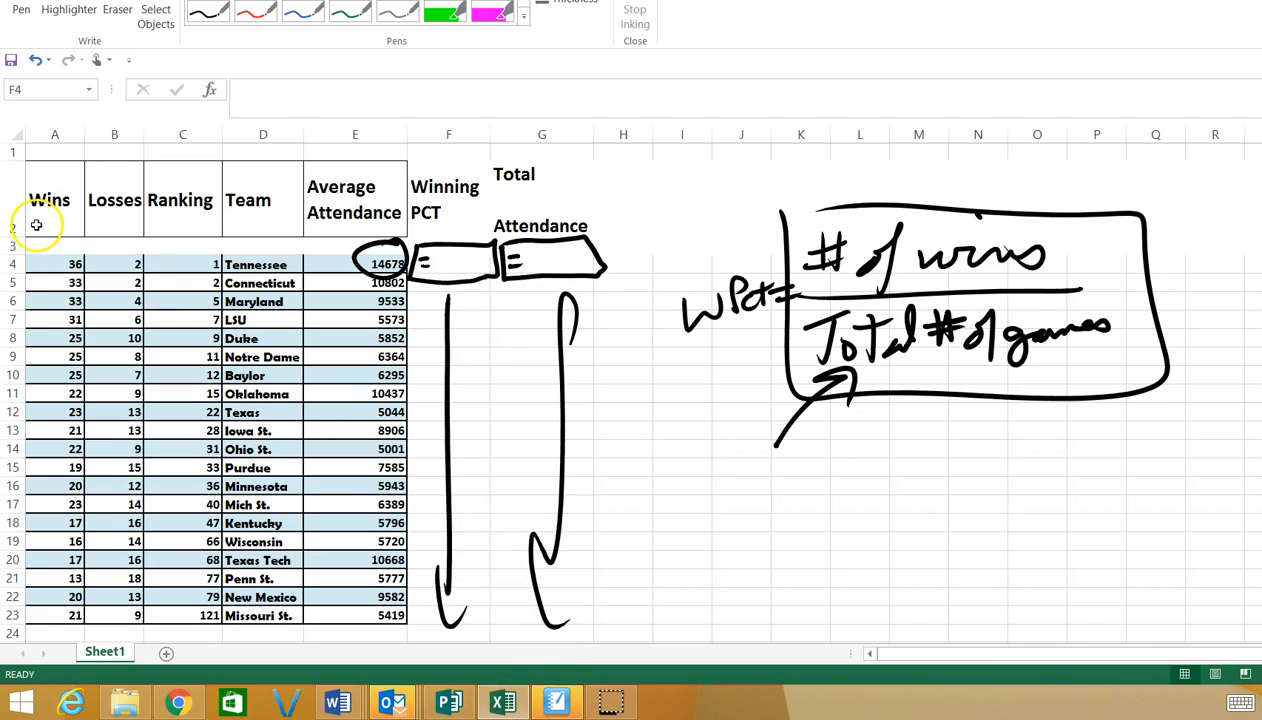
Sort the team rows A4:G23 by the values in Column G in Z to A order.
{"action": "left_click_drag", "start_coordinate": [48, 258], "coordinate": [505, 613]}
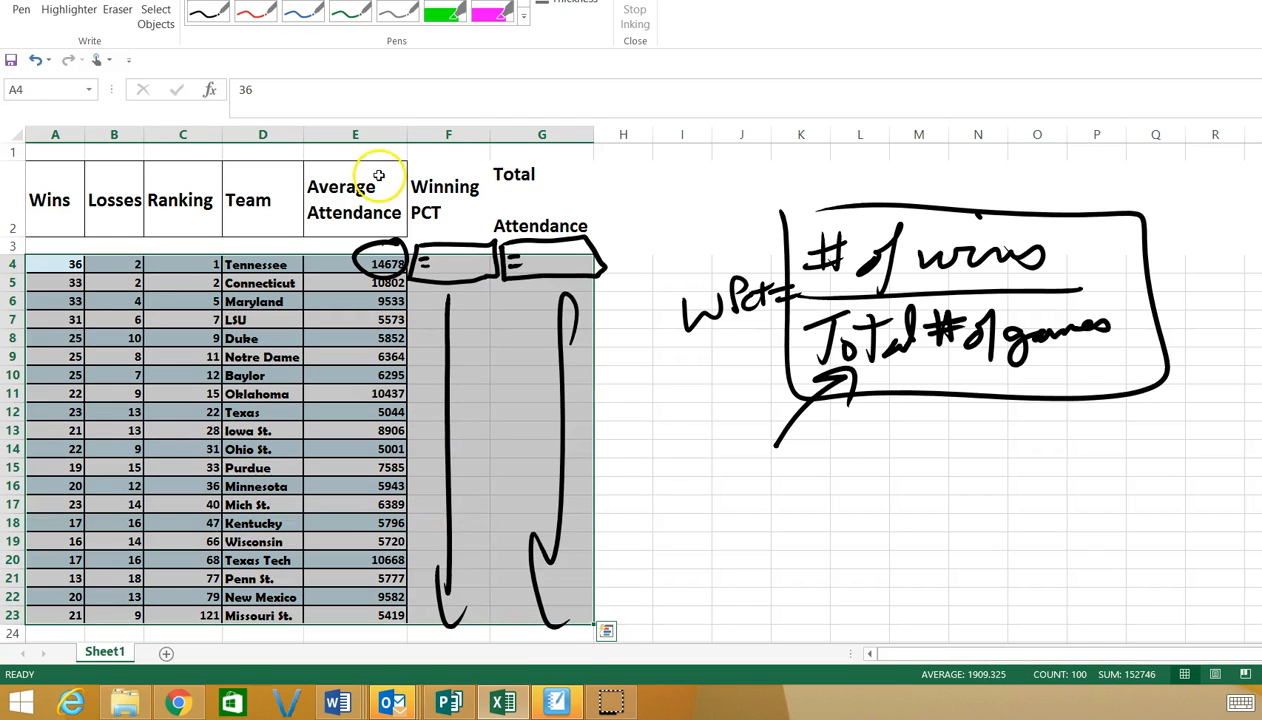
{"action": "left_click", "coordinate": [338, 1]}
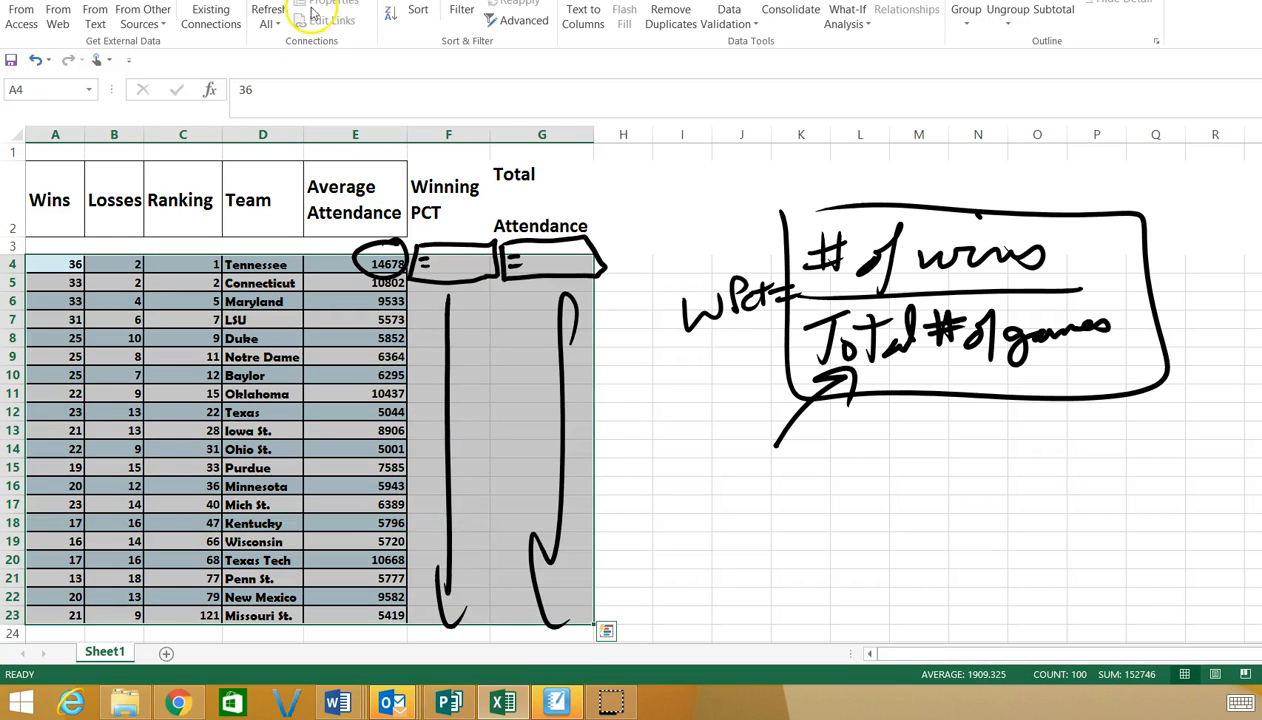
{"action": "left_click", "coordinate": [418, 12]}
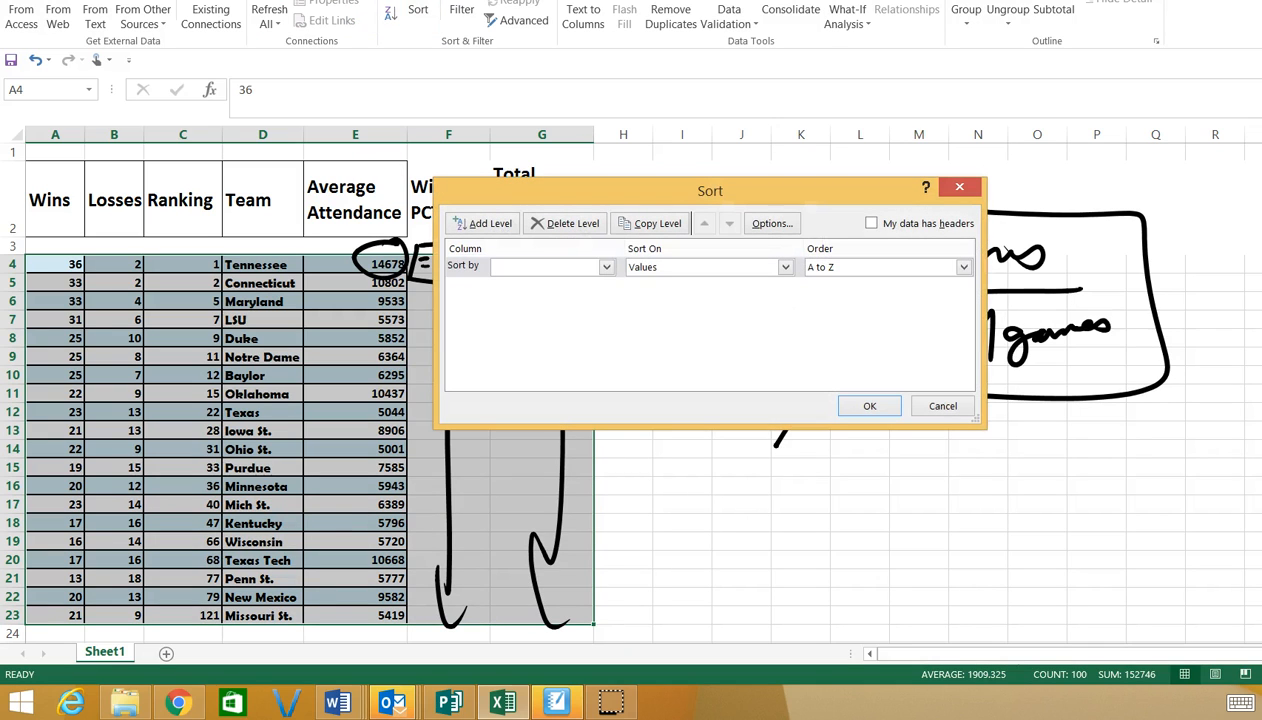
{"action": "left_click", "coordinate": [606, 267]}
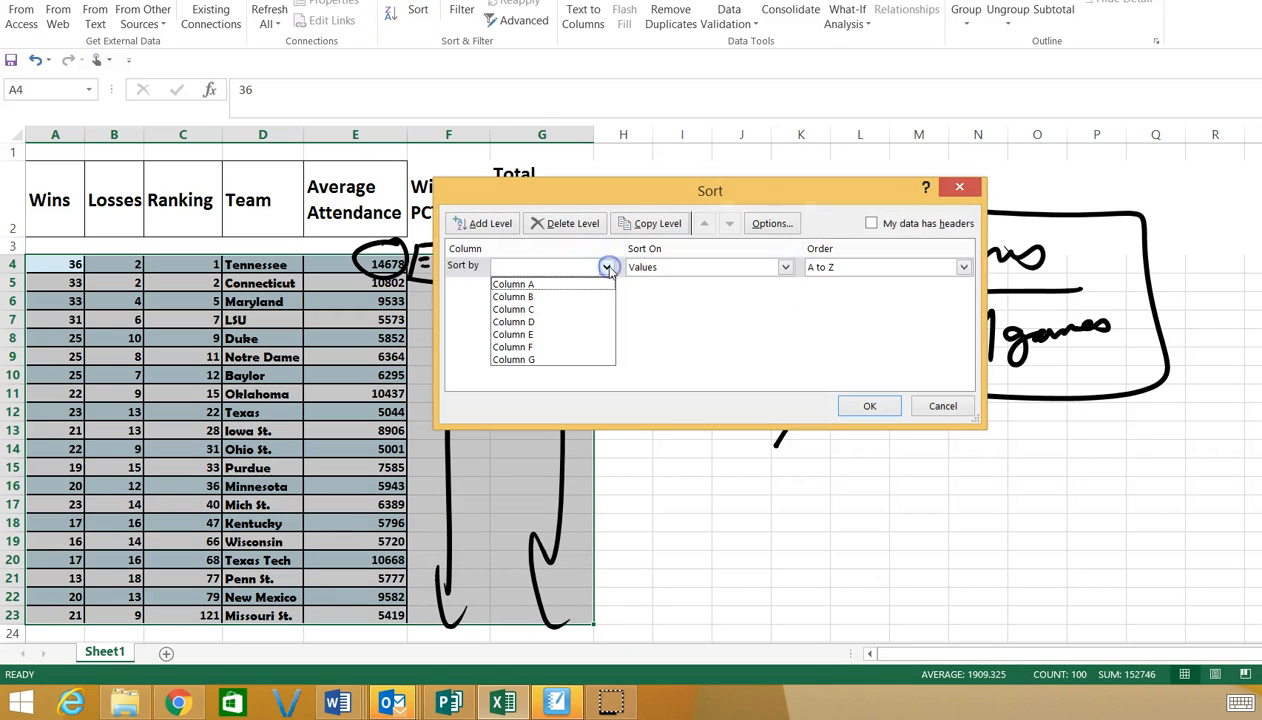
{"action": "left_click", "coordinate": [581, 359]}
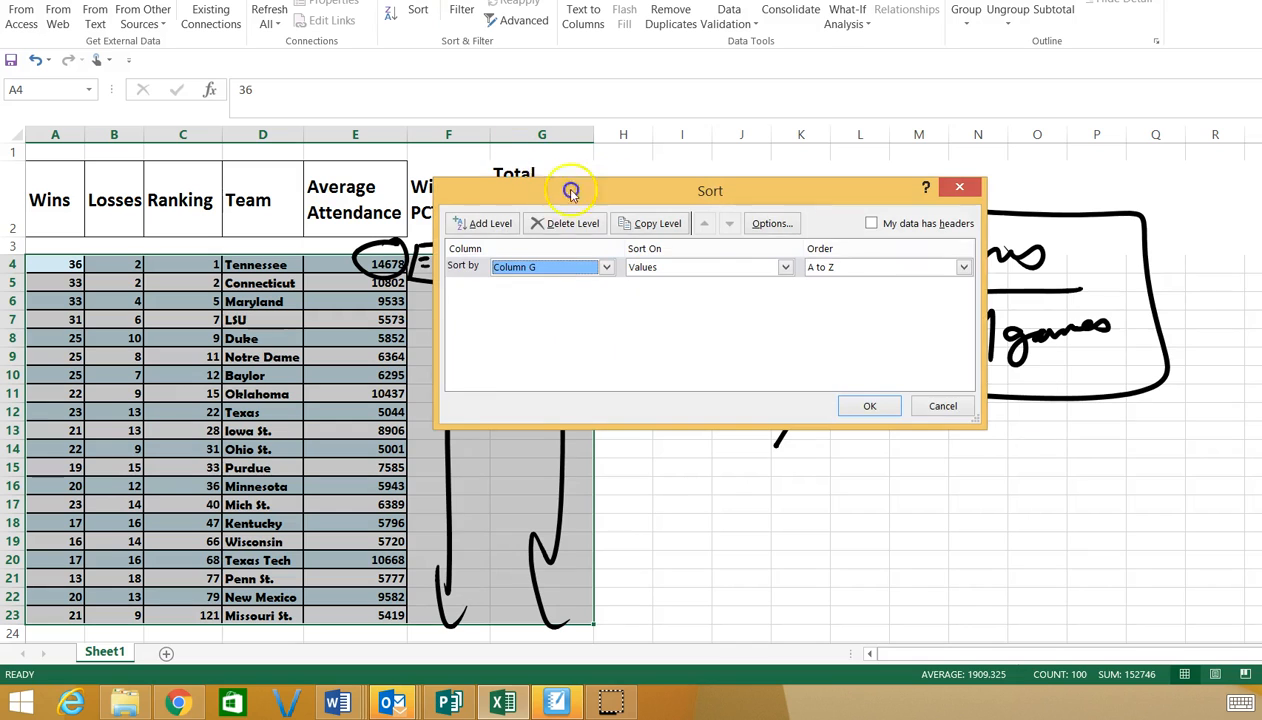
{"action": "left_click_drag", "start_coordinate": [571, 192], "coordinate": [837, 188]}
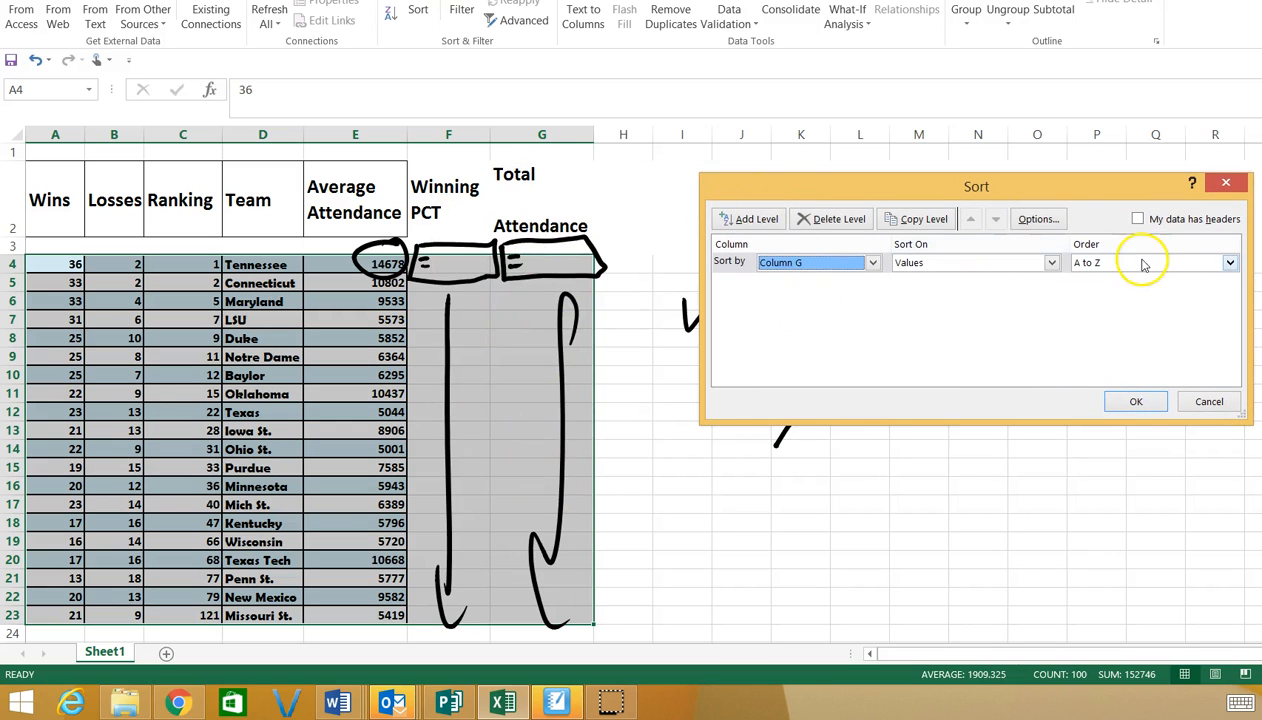
{"action": "left_click", "coordinate": [1229, 266]}
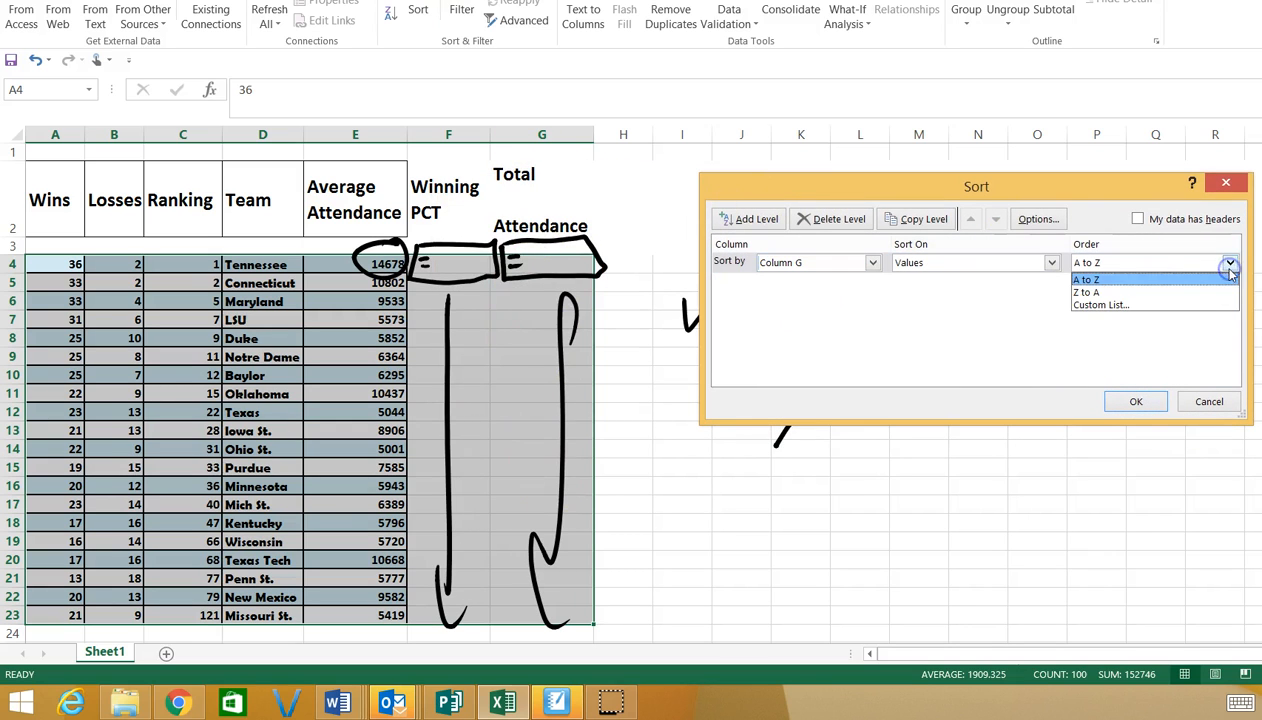
{"action": "left_click", "coordinate": [1198, 290]}
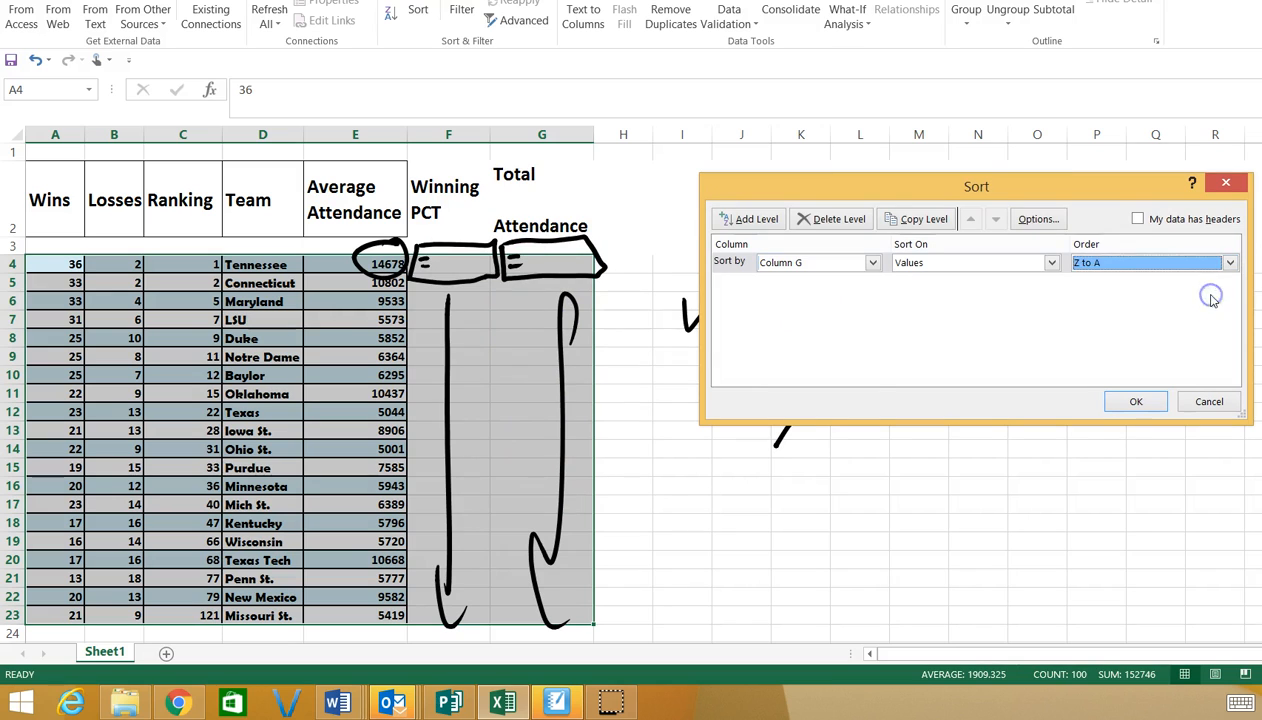
{"action": "left_click", "coordinate": [1151, 405]}
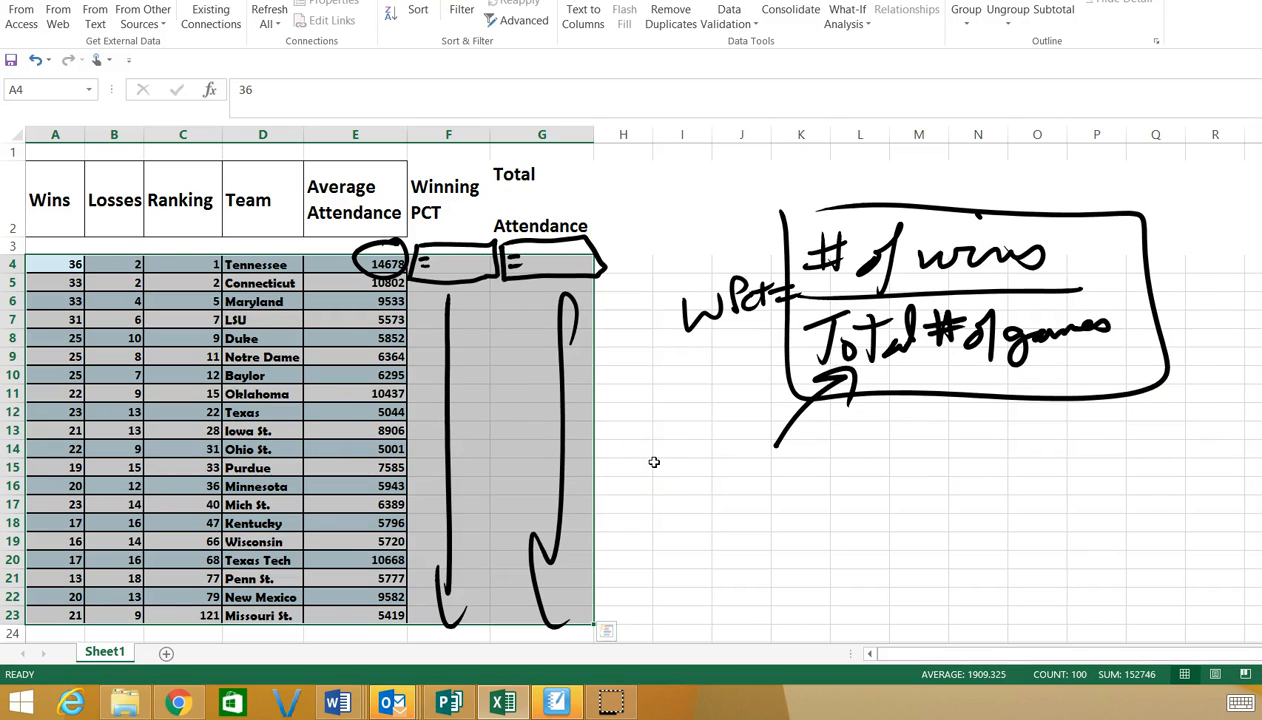
Switch to the Word assignment document and review the numbered instructions, the table and the bulleted requirements below it.
{"action": "mouse_move", "coordinate": [337, 703]}
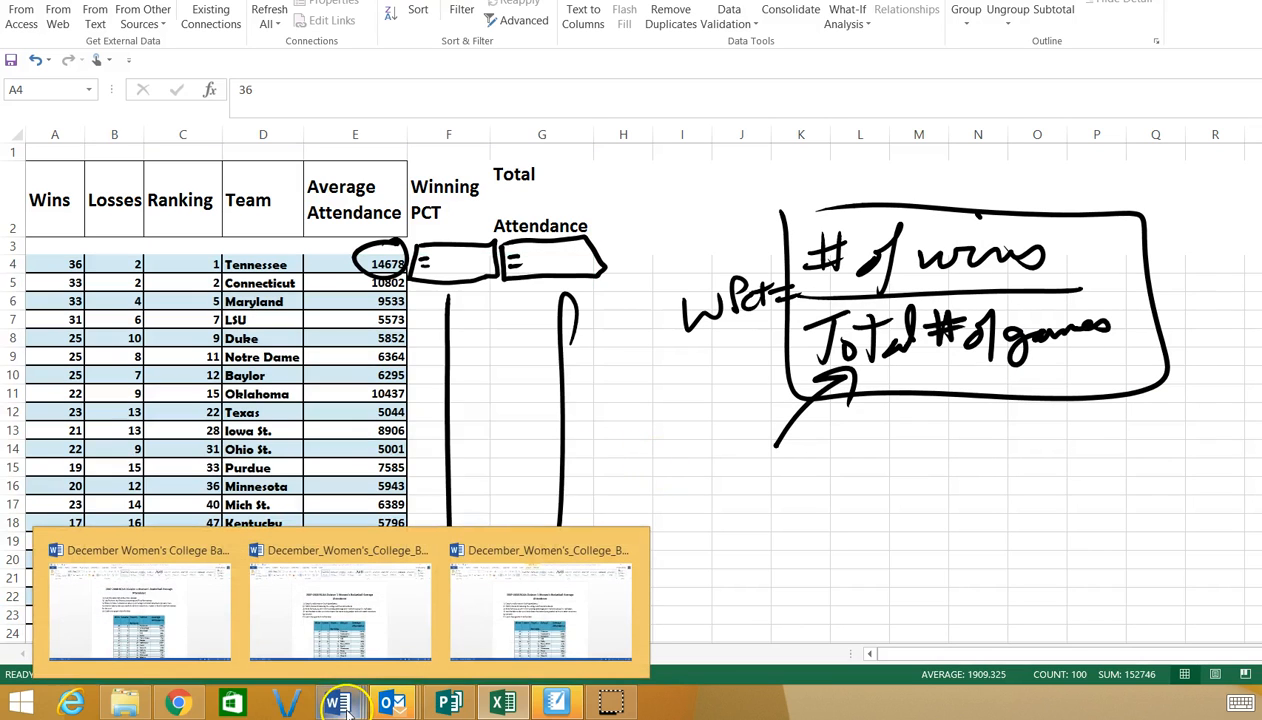
{"action": "left_click", "coordinate": [555, 620]}
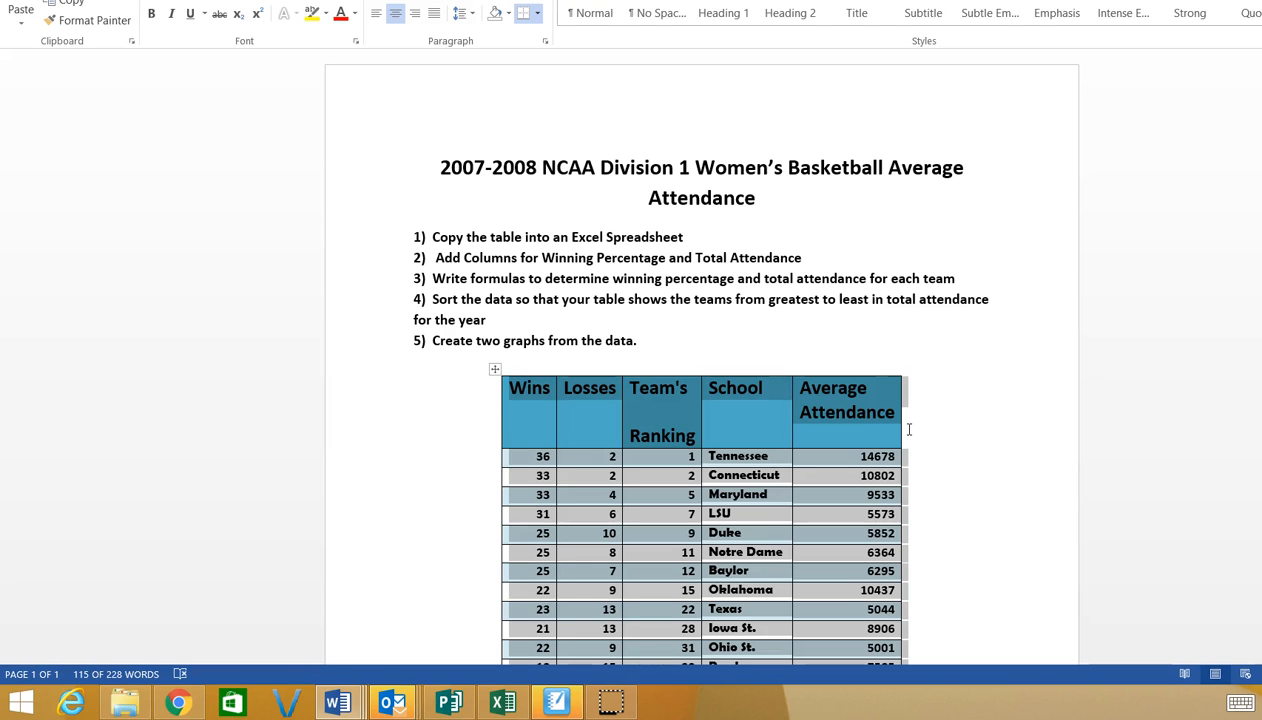
{"action": "scroll", "coordinate": [700, 360], "scroll_direction": "down", "scroll_amount": 4}
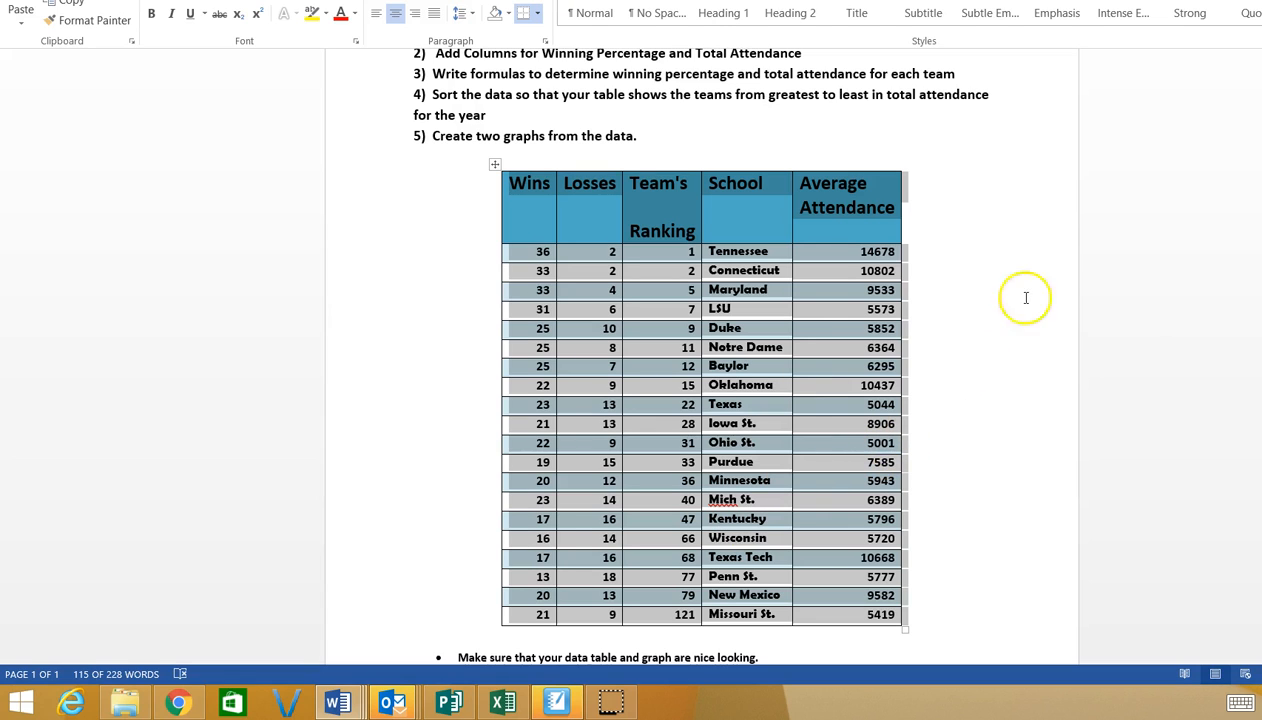
{"action": "scroll", "coordinate": [1170, 376], "scroll_direction": "down", "scroll_amount": 3}
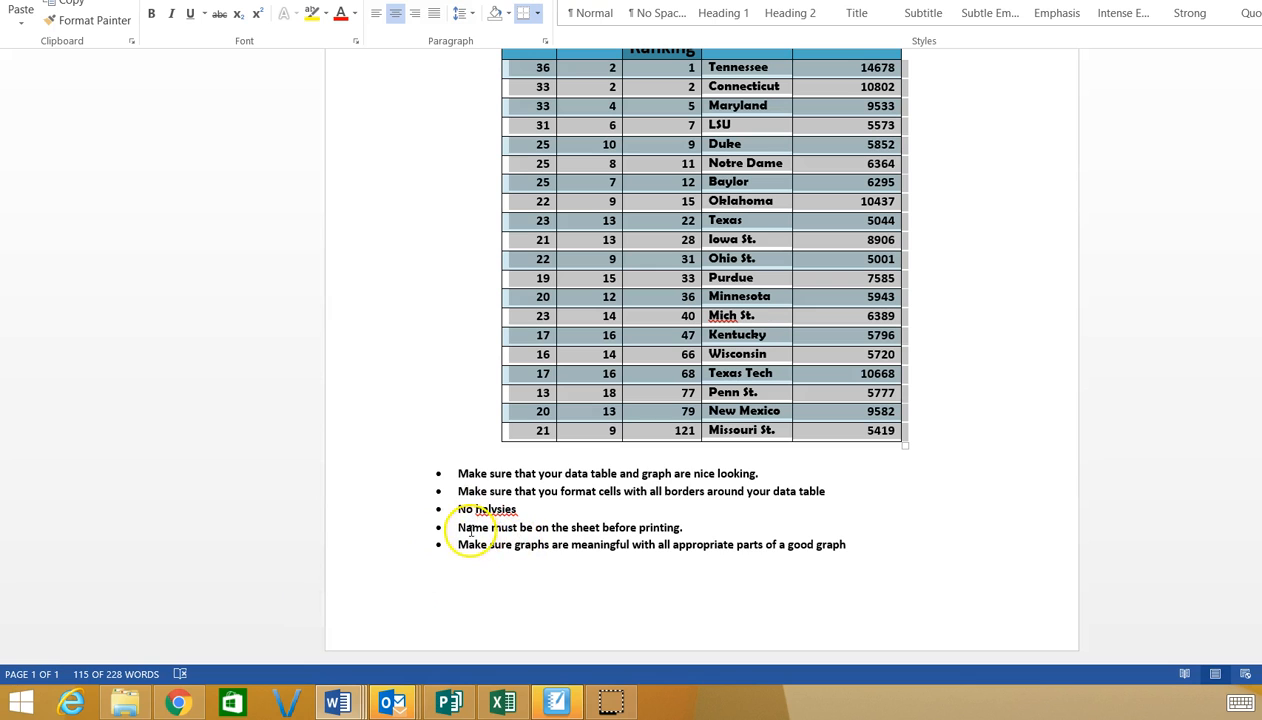
Return to the Excel sheet and enter the teacher's name in G1 and "Block 4" in H1.
{"action": "left_click", "coordinate": [500, 702]}
{"action": "left_click", "coordinate": [530, 152]}
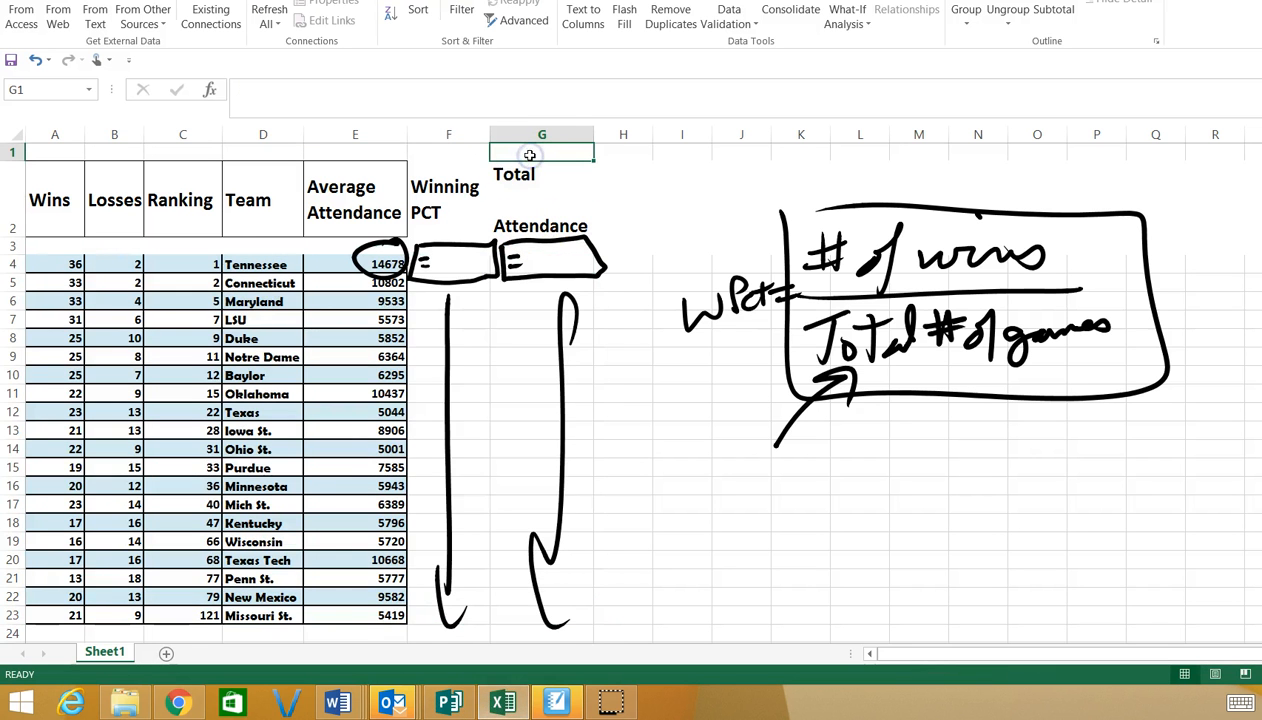
{"action": "type", "text": "Mr. Boses"}
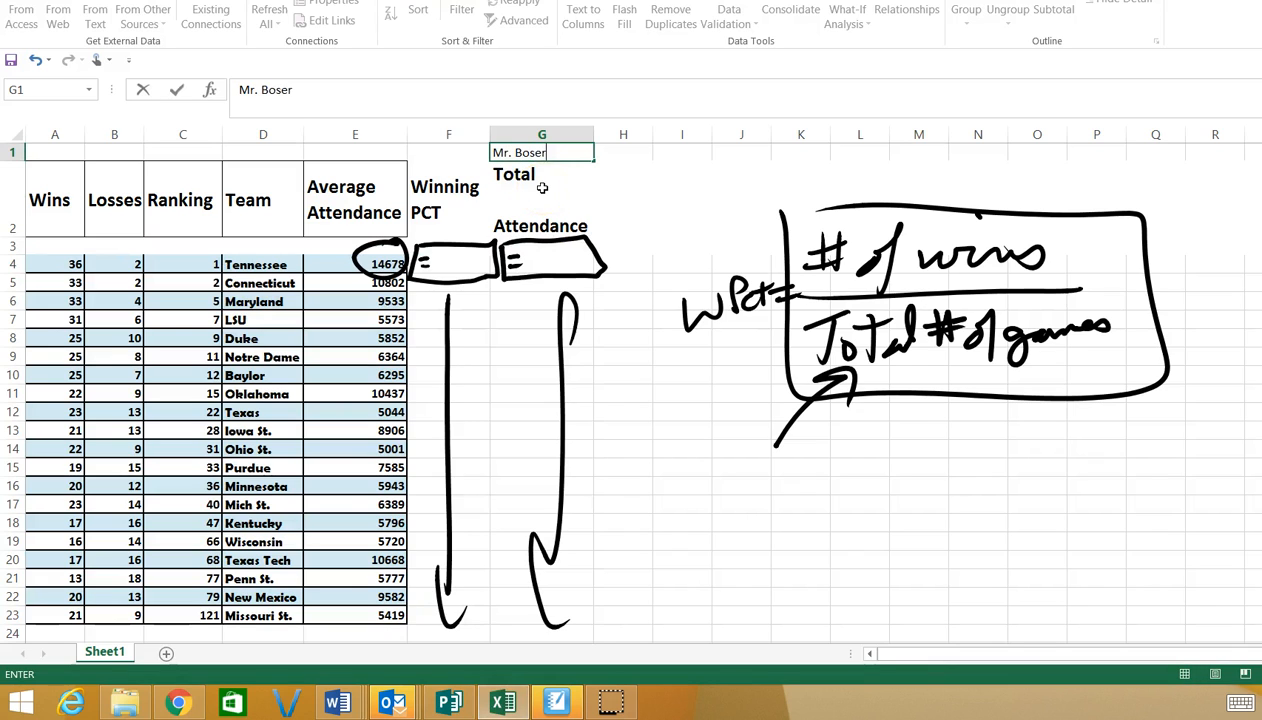
{"action": "key", "text": "BackSpace"}
{"action": "key", "text": "BackSpace"}
{"action": "type", "text": "sert"}
{"action": "key", "text": "Tab"}
{"action": "type", "text": "Bl"}
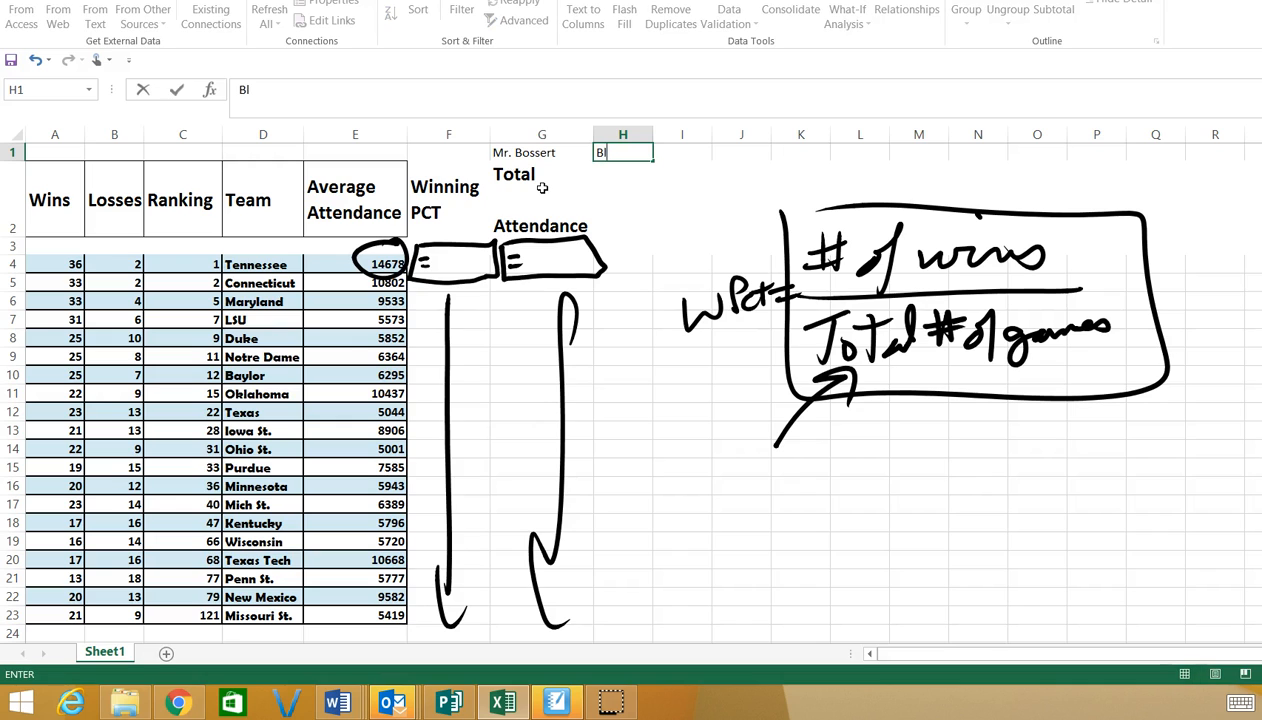
{"action": "type", "text": "ock 4"}
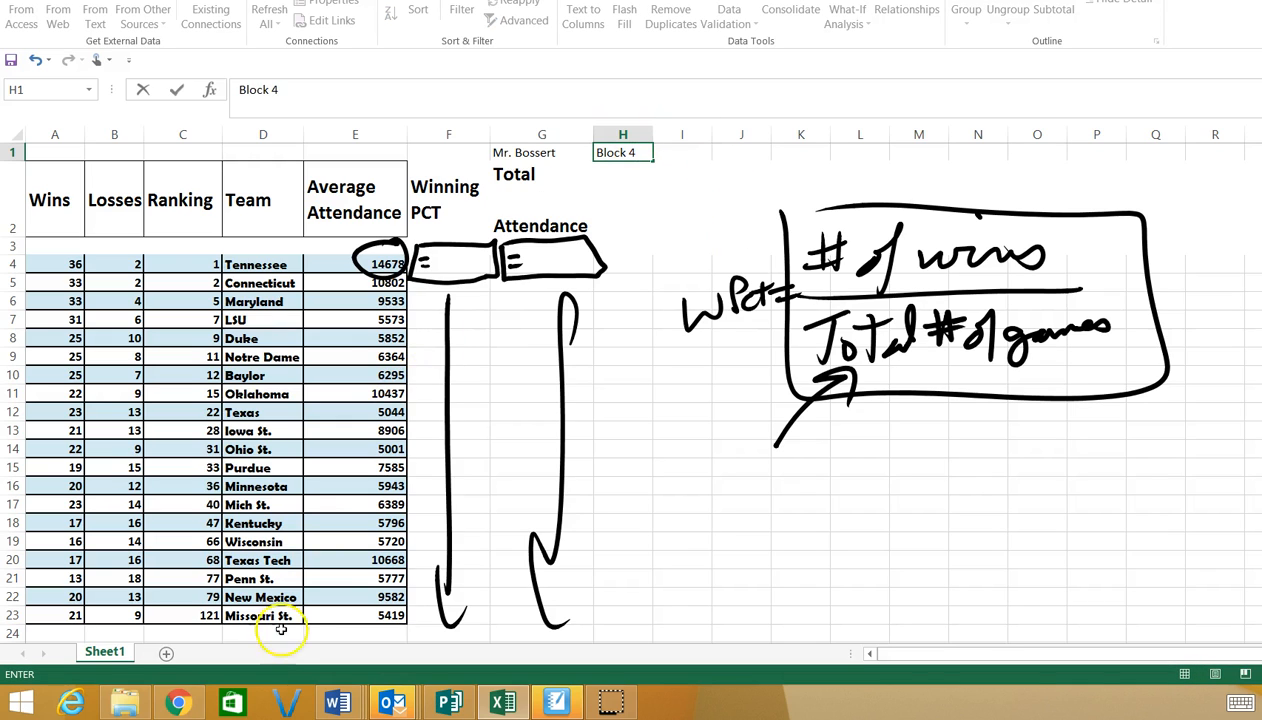
Switch back to the Word assignment document to check the bulleted requirements about graphs.
{"action": "mouse_move", "coordinate": [338, 703]}
{"action": "left_click", "coordinate": [540, 605]}
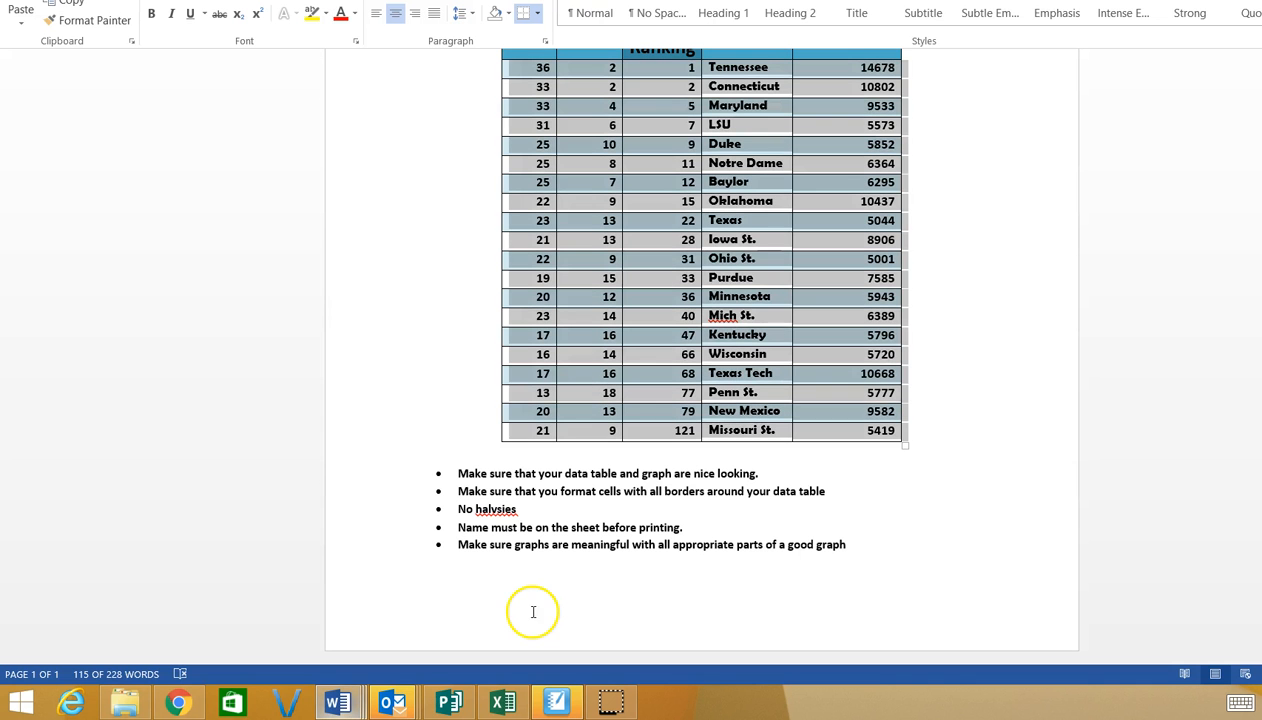